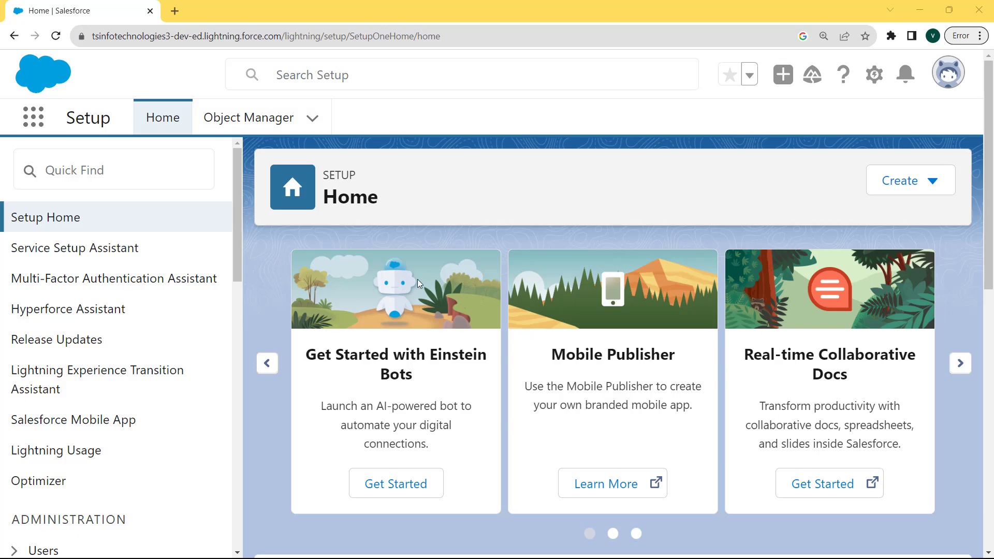
Open Setup and go to the Record Types of the Account object in Object Manager.
click(871, 77)
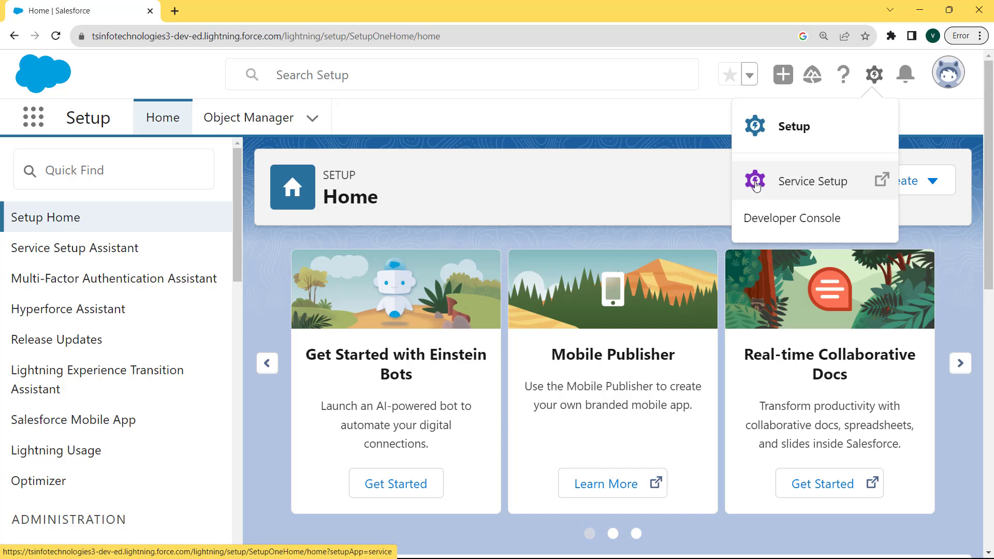
click(792, 134)
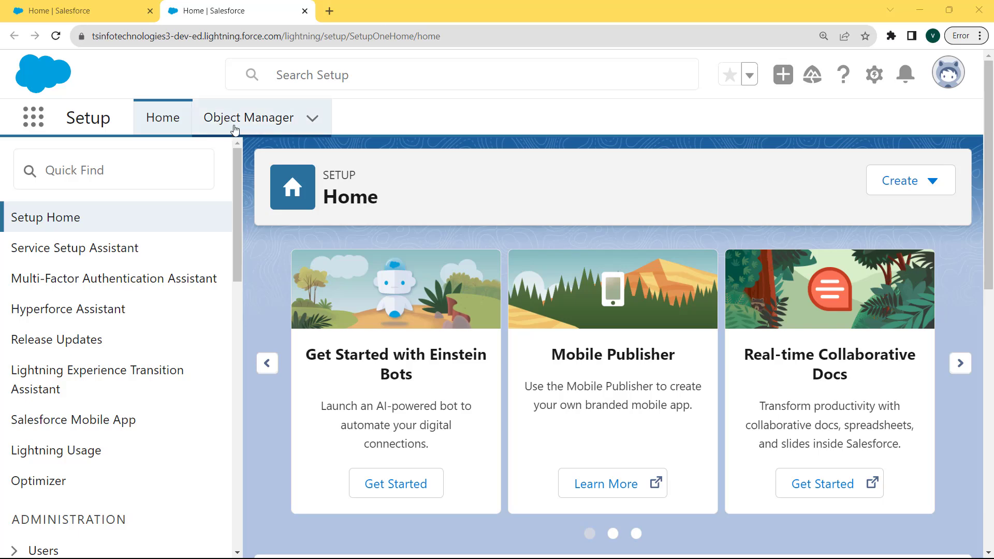
click(278, 123)
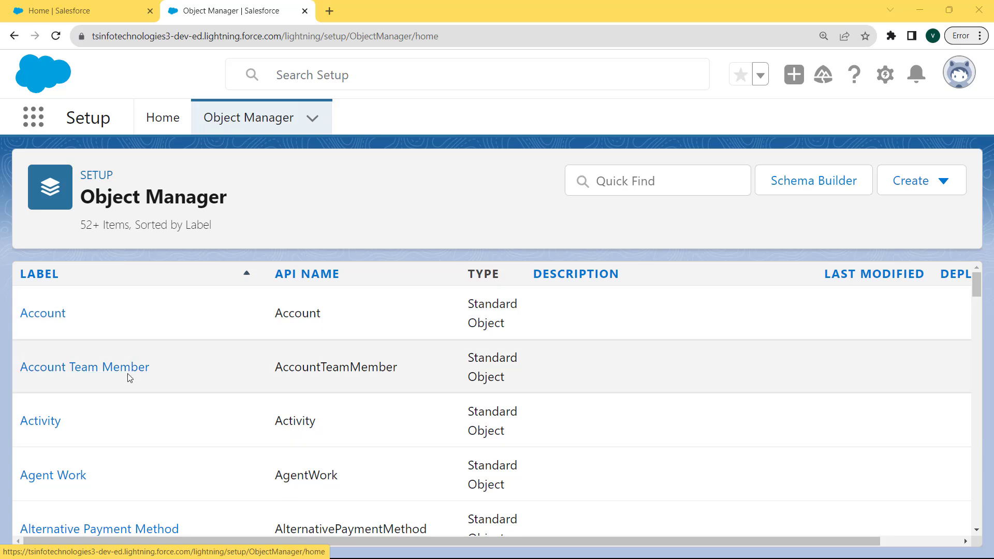
click(51, 317)
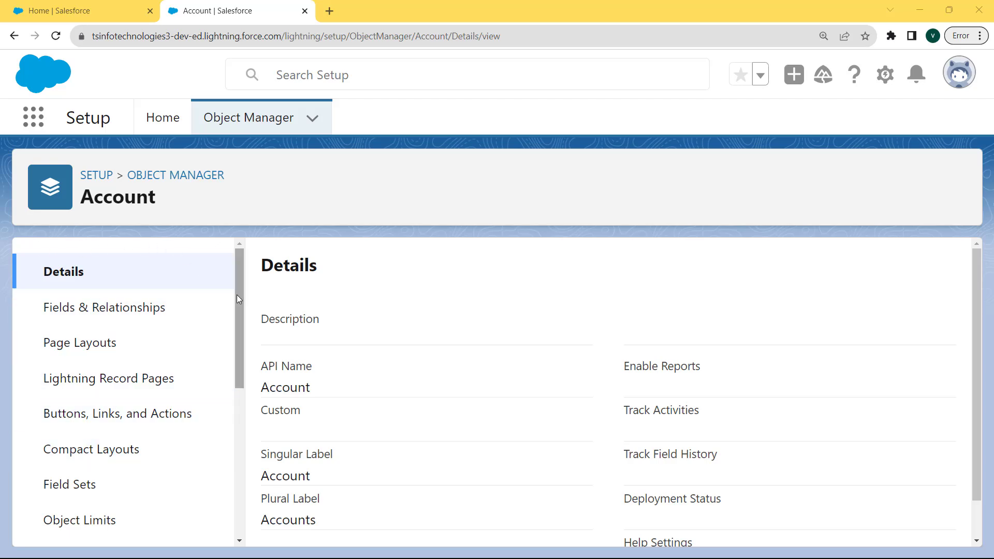
drag(237, 294, 237, 362)
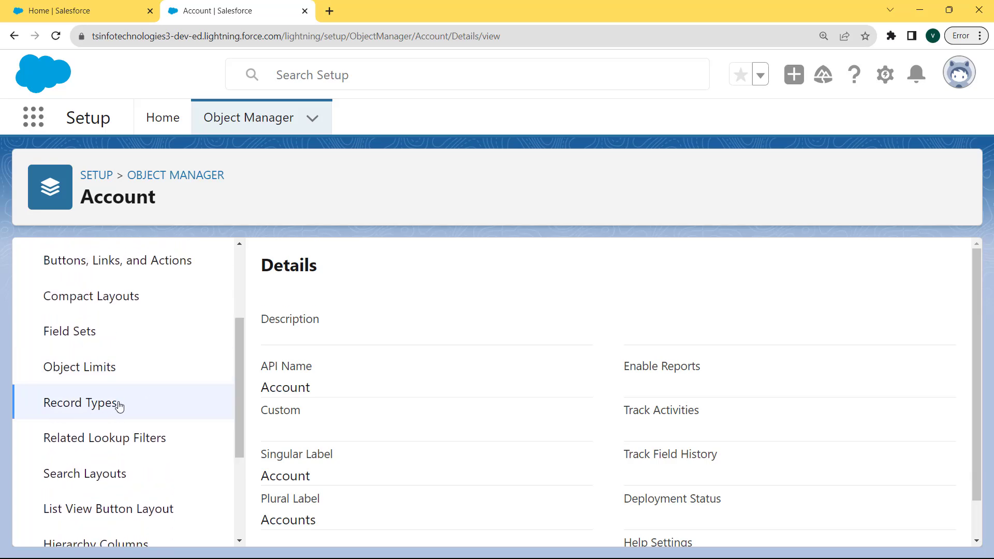
click(101, 404)
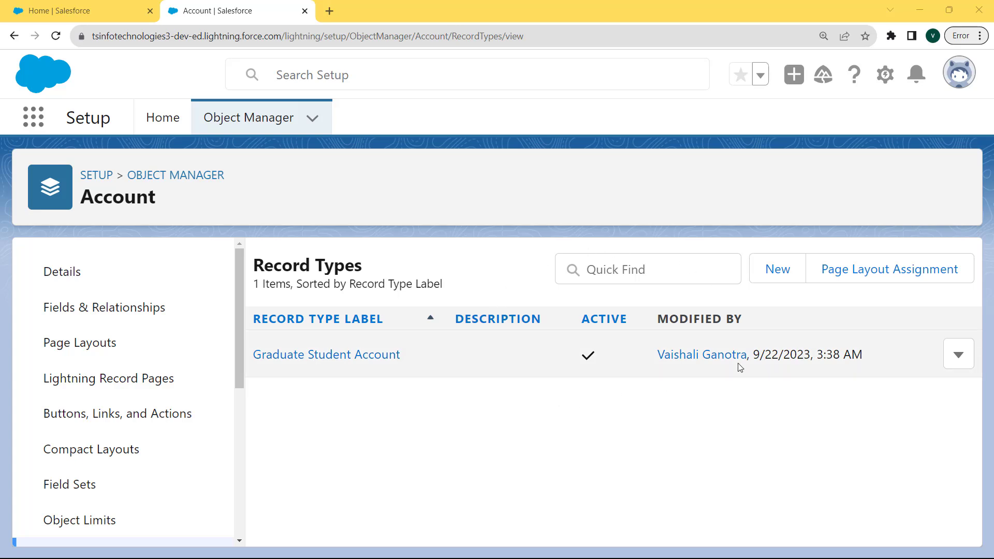
Start a new Account record type based on Master with the label "Experience Student Account" and the name Experience_Student_Account.
click(781, 278)
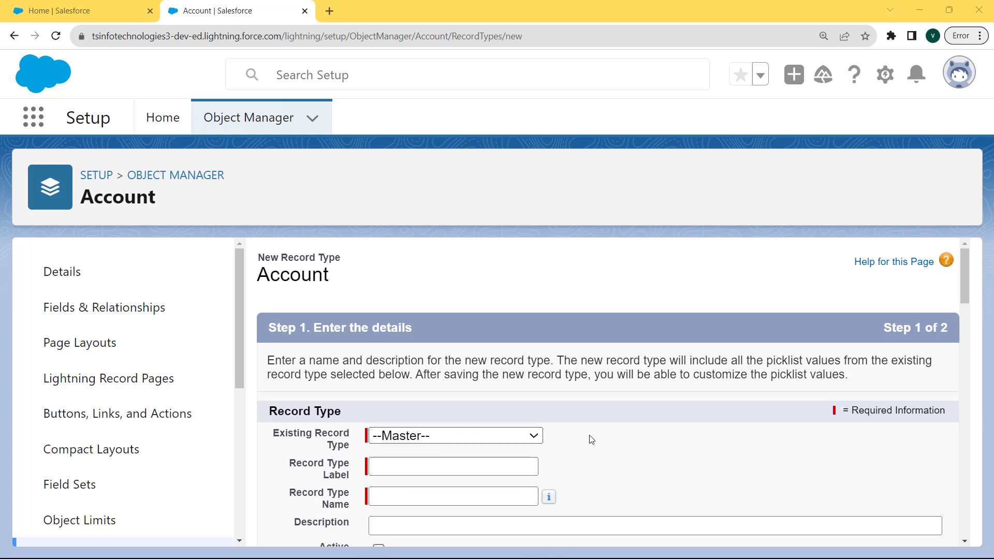
click(418, 464)
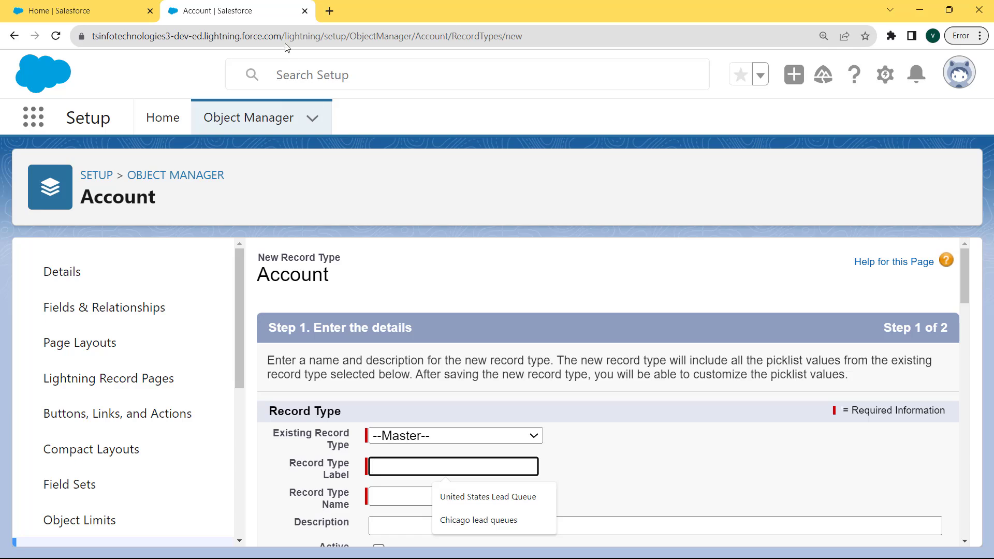
text(Experience Student Account)
drag(372, 466, 538, 464)
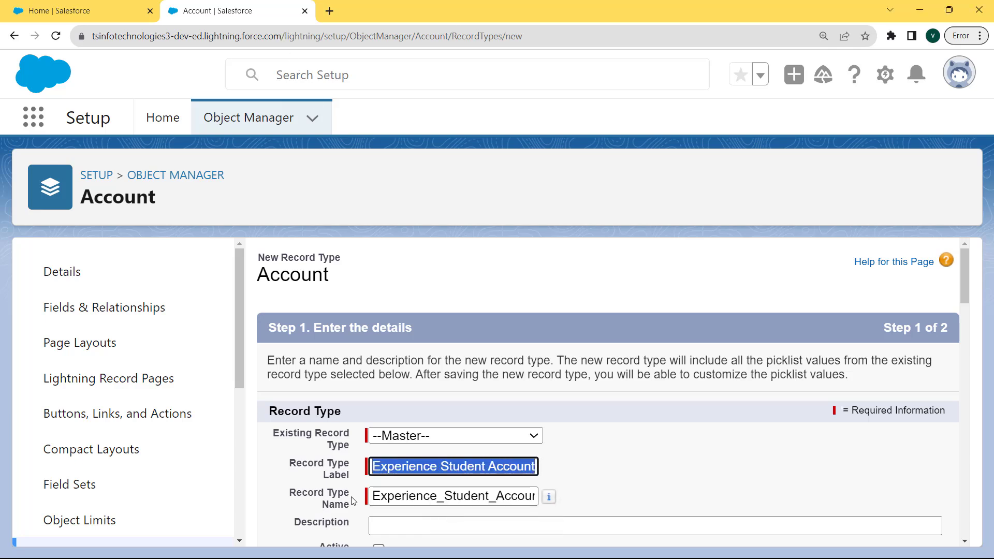
drag(372, 495, 546, 505)
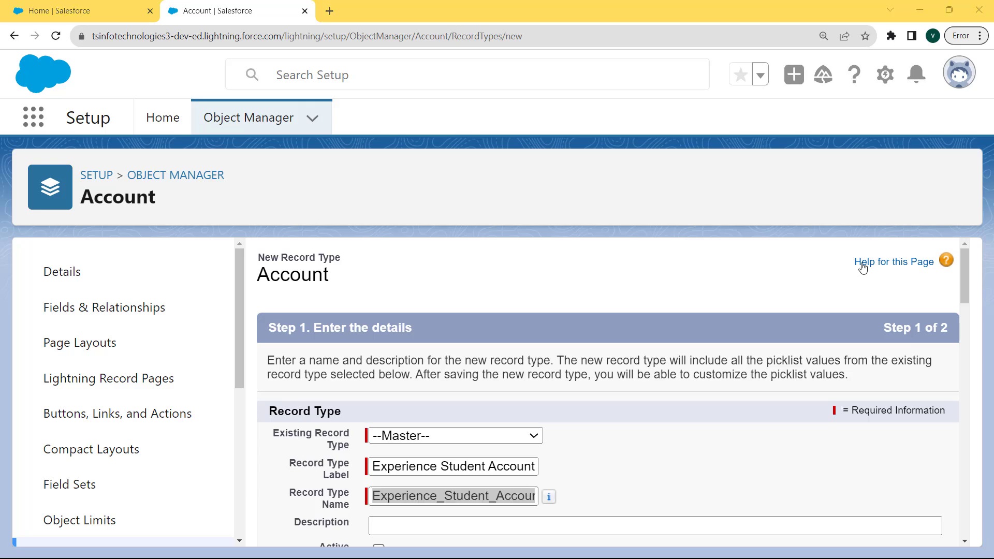
Make the new record type available to all profiles, without making it default, and continue to the page layout assignment.
scroll(965, 274, down, 8)
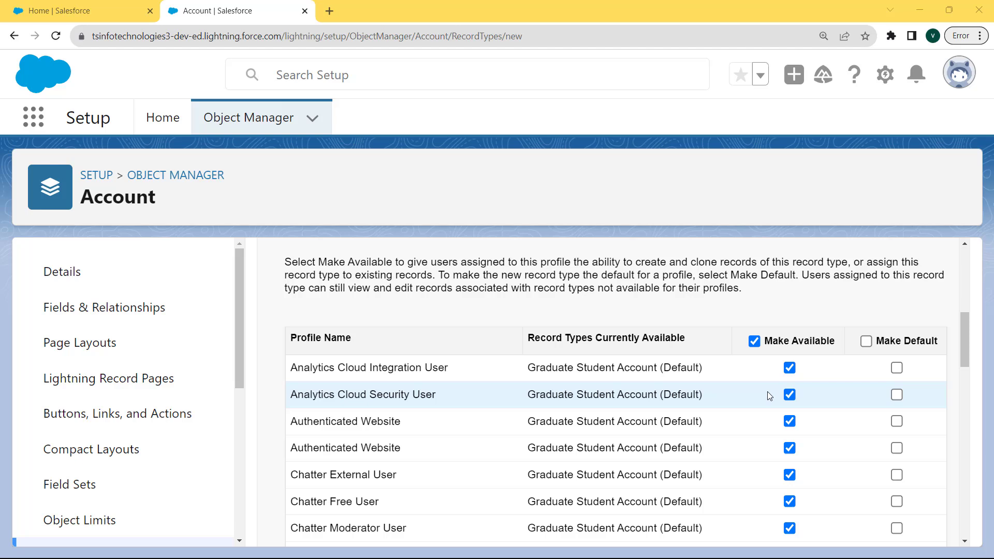
click(754, 341)
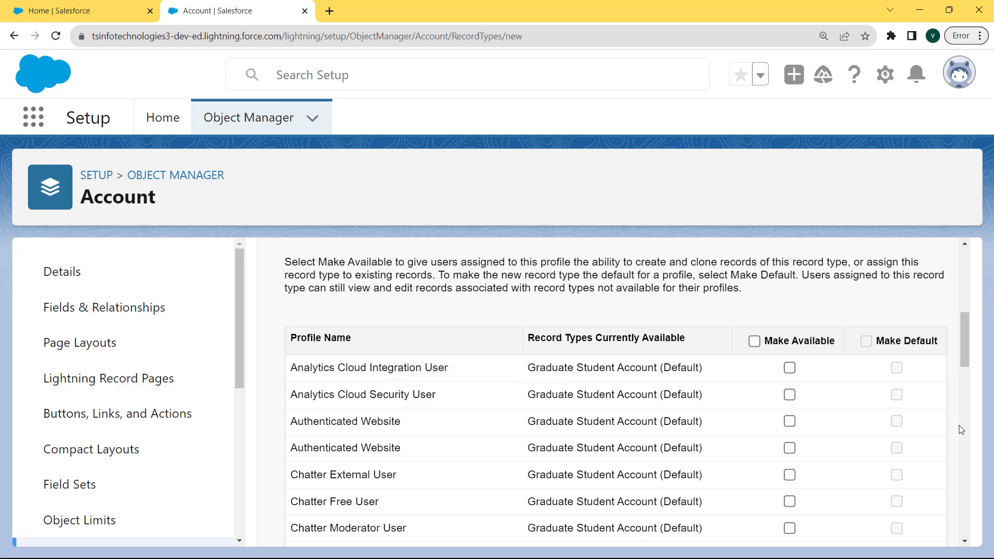
click(754, 342)
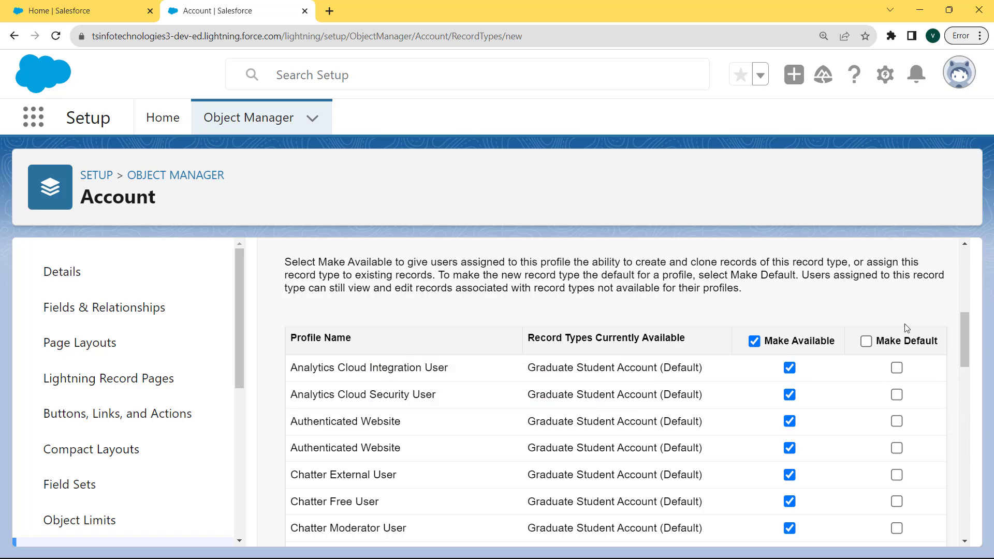
scroll(905, 324, down, 10)
click(890, 524)
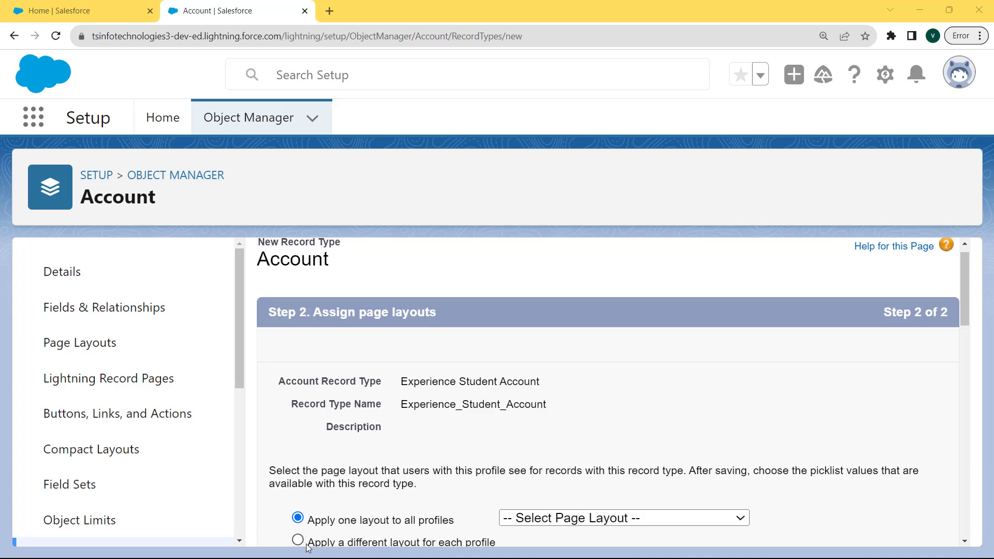
Apply the Account Layout to all profiles and save the Experience Student Account record type.
drag(965, 301, 964, 317)
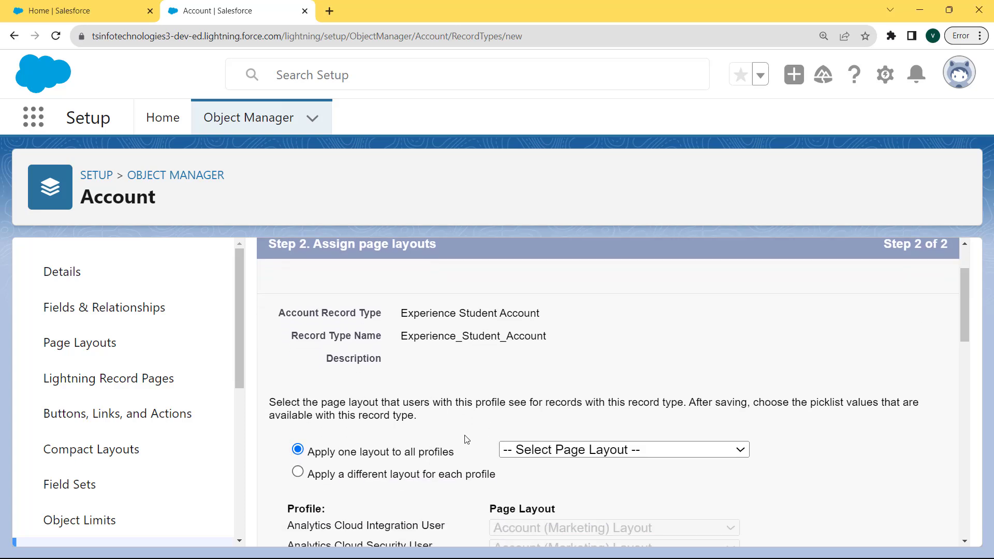
click(708, 448)
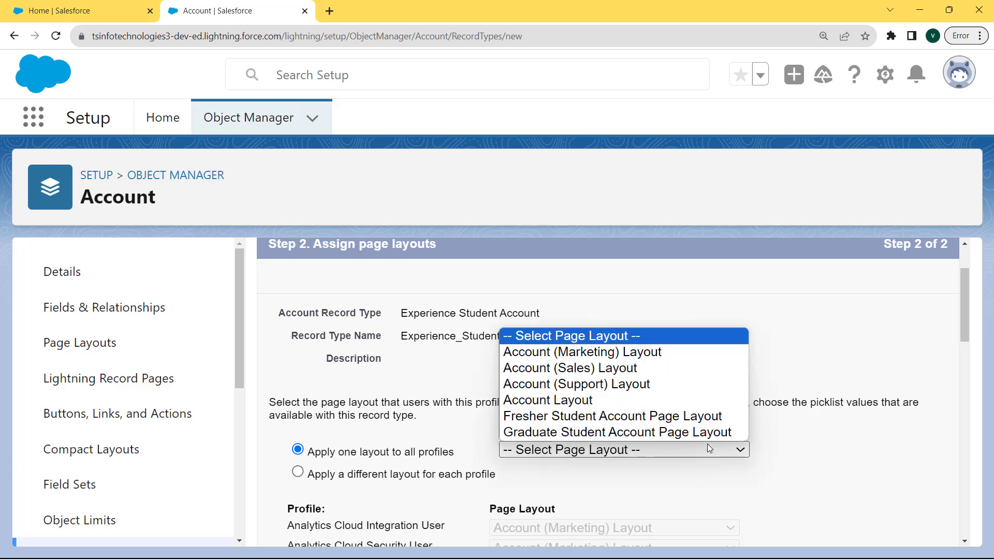
click(677, 399)
drag(963, 317, 990, 544)
click(885, 524)
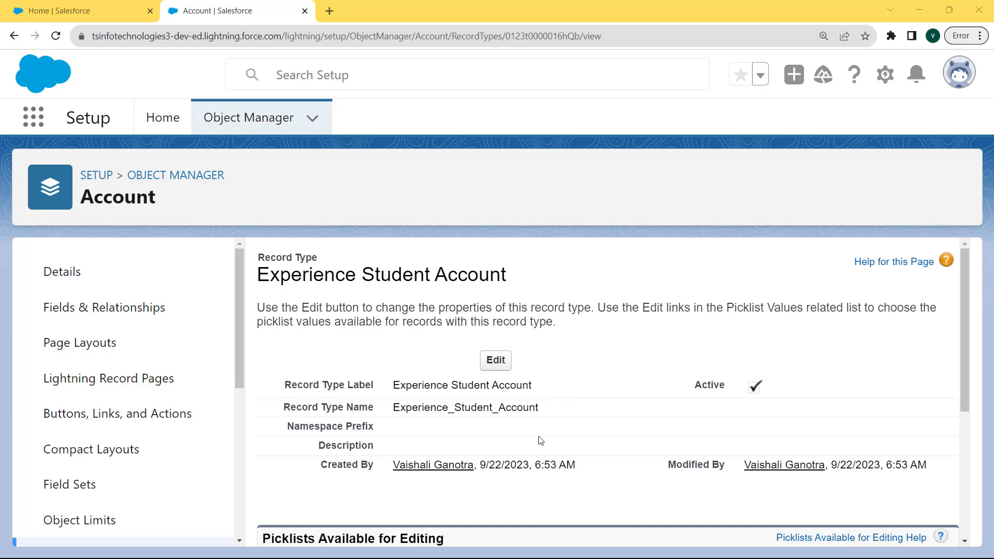
Edit the record type's Industry picklist so Not For Profit and Utilities are excluded from the selected values, and save it.
drag(964, 357, 961, 482)
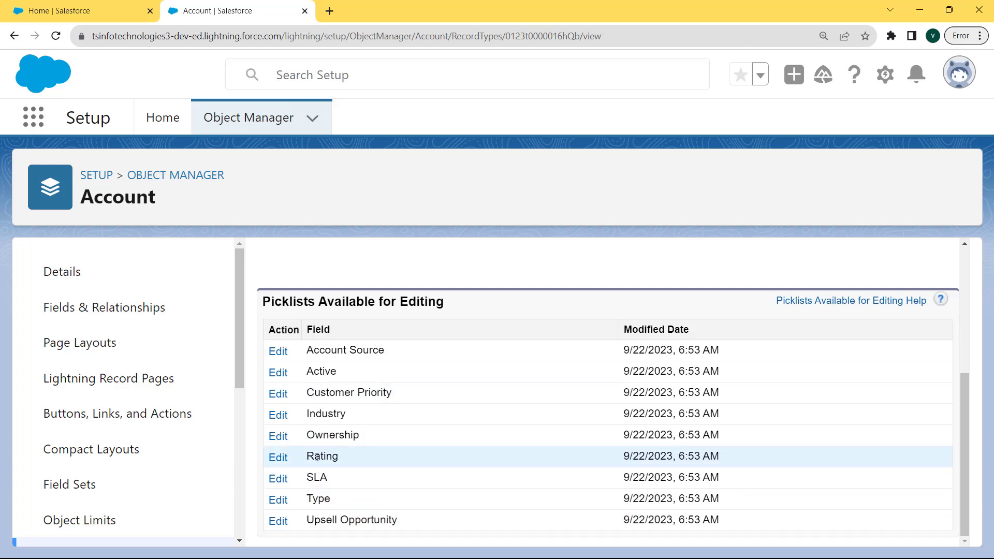
click(278, 414)
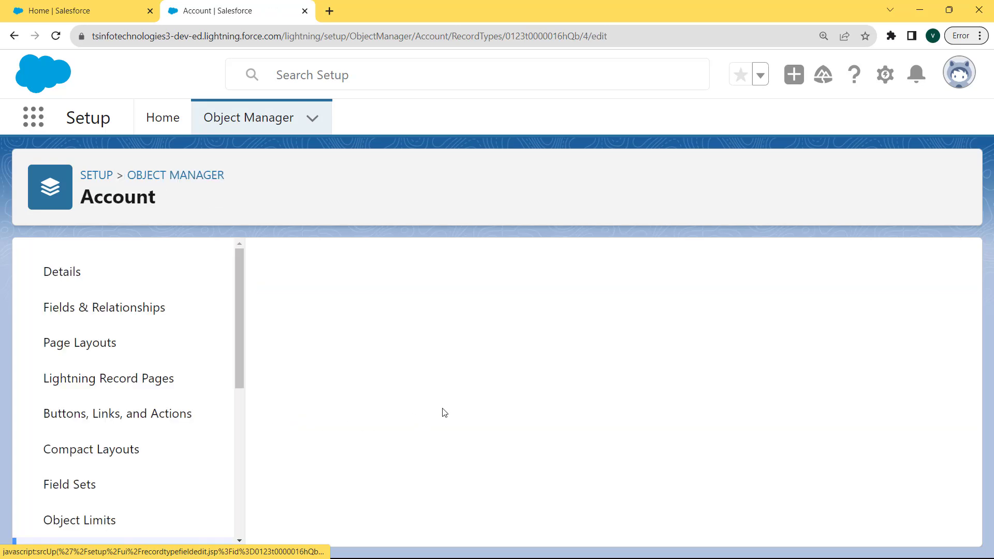
drag(964, 309, 964, 358)
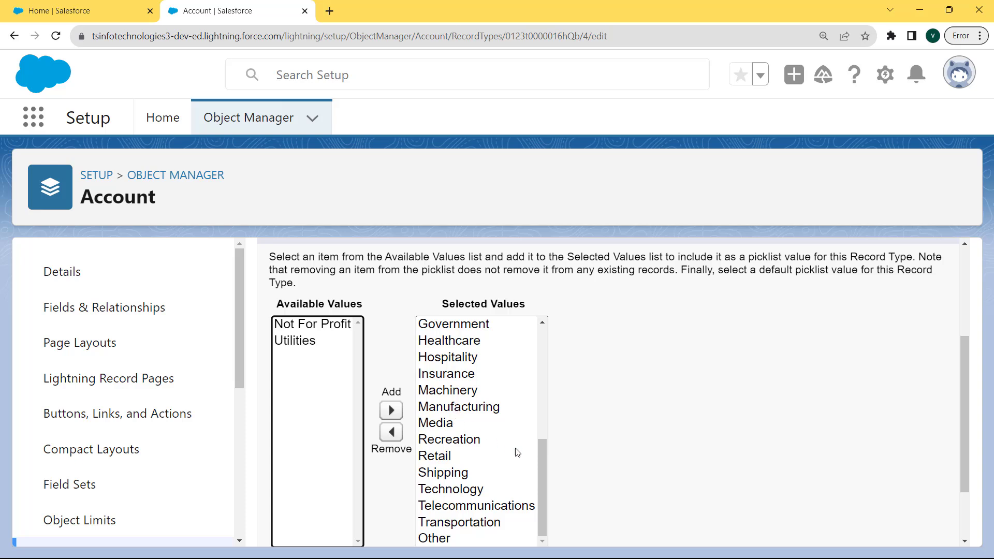
click(542, 463)
drag(542, 463, 542, 407)
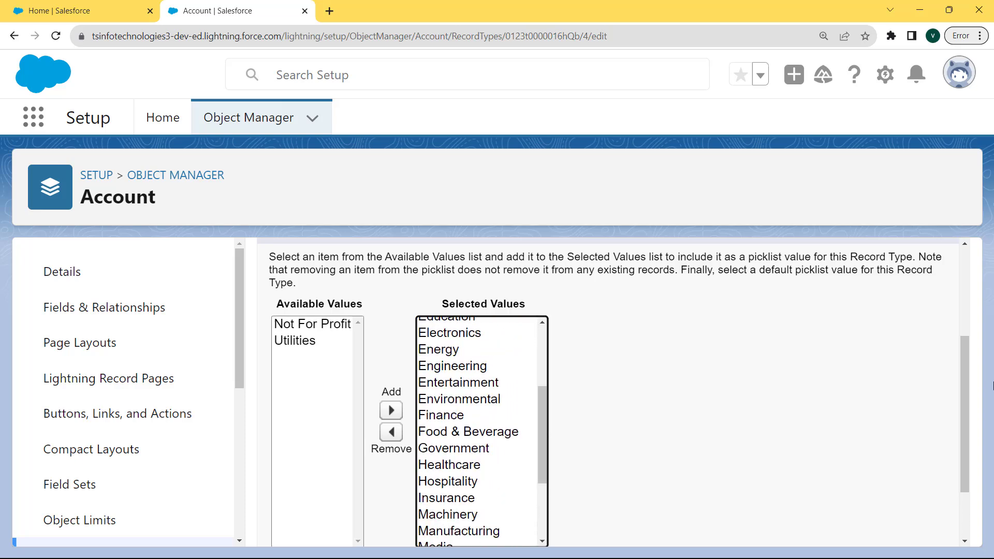
scroll(976, 383, down, 2)
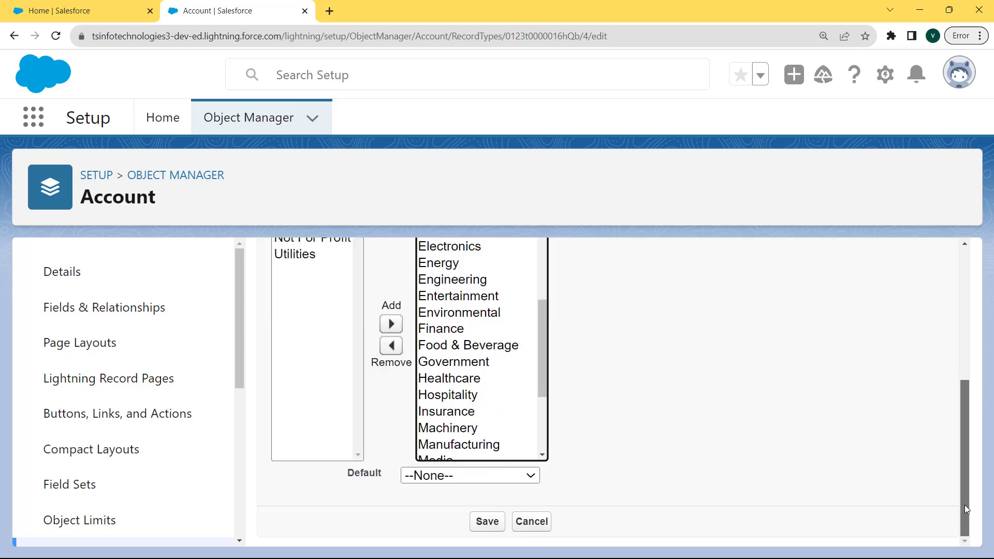
click(486, 523)
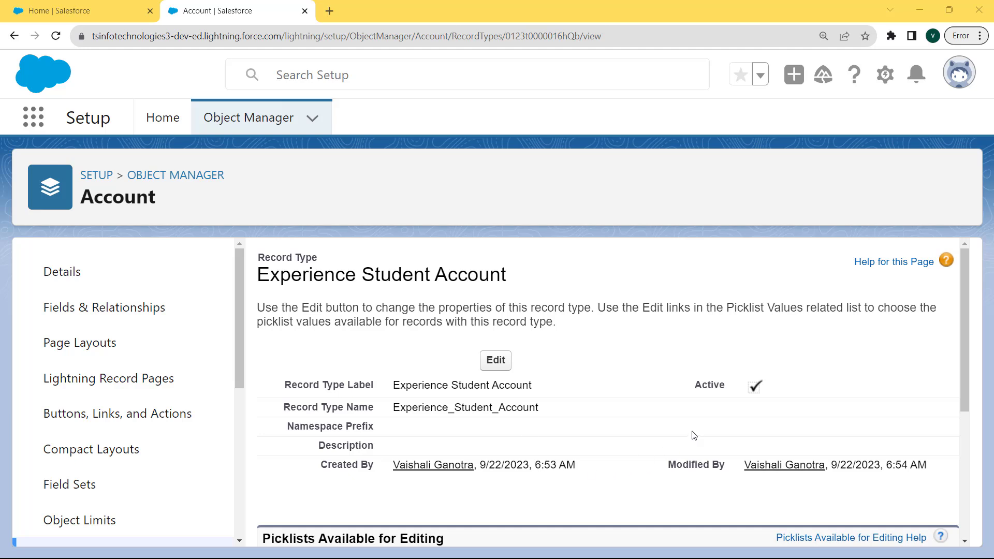
Switch to the Sales app and open its Accounts list.
drag(966, 359, 980, 477)
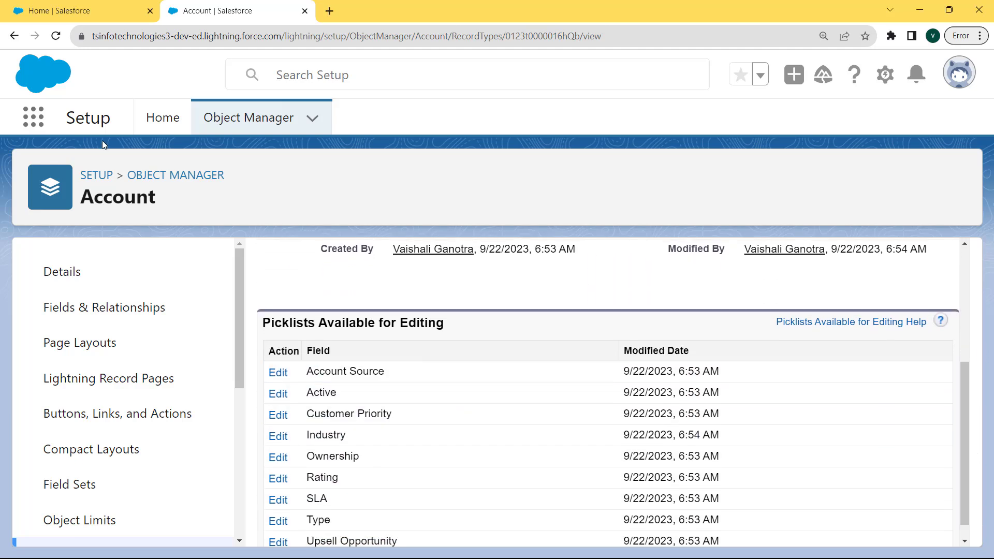
click(40, 123)
text(sales)
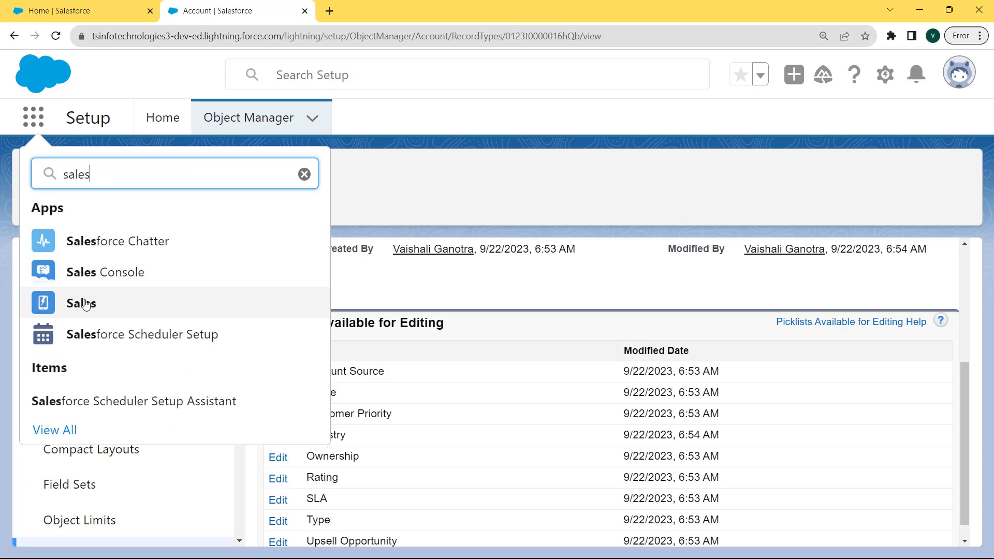
click(83, 303)
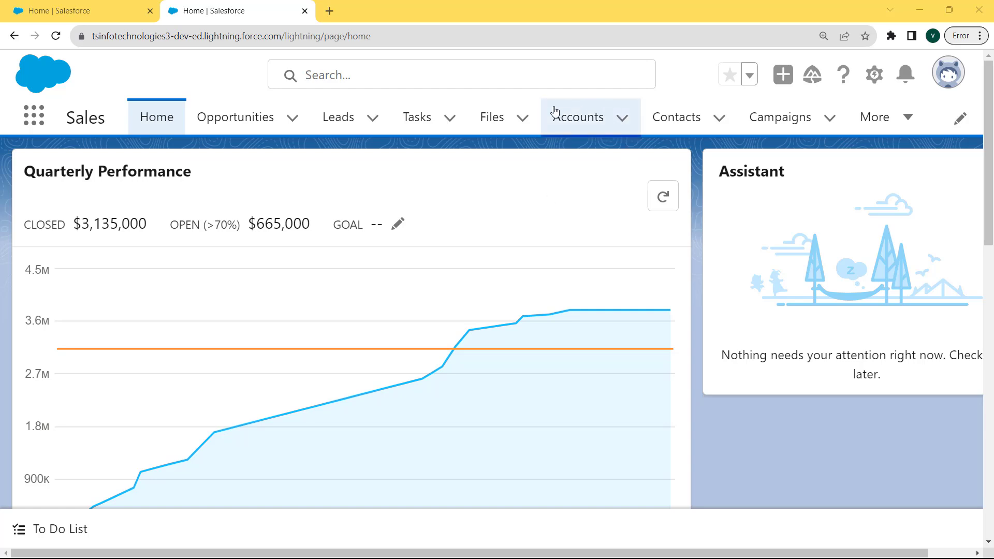
click(592, 126)
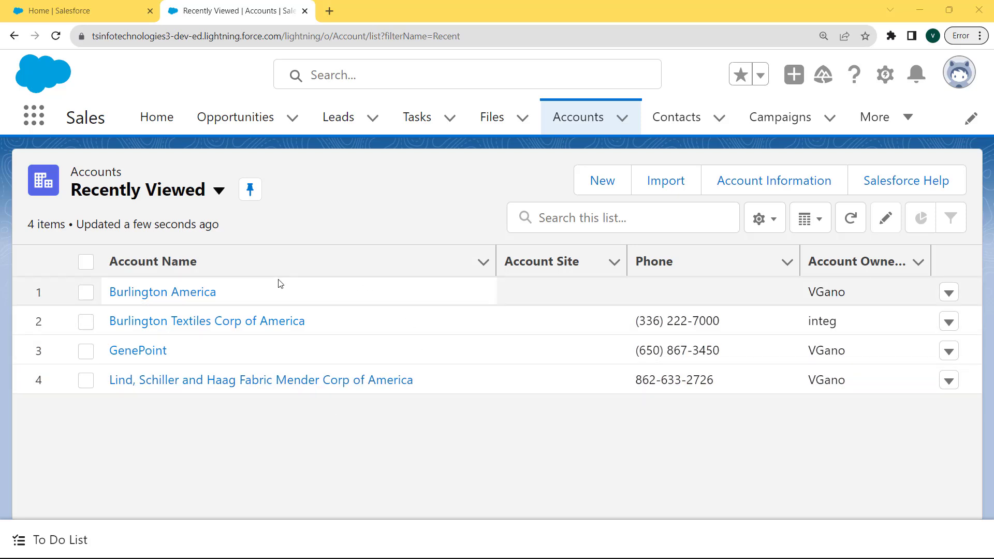
Start a new account using the Experience Student Account record type.
click(609, 184)
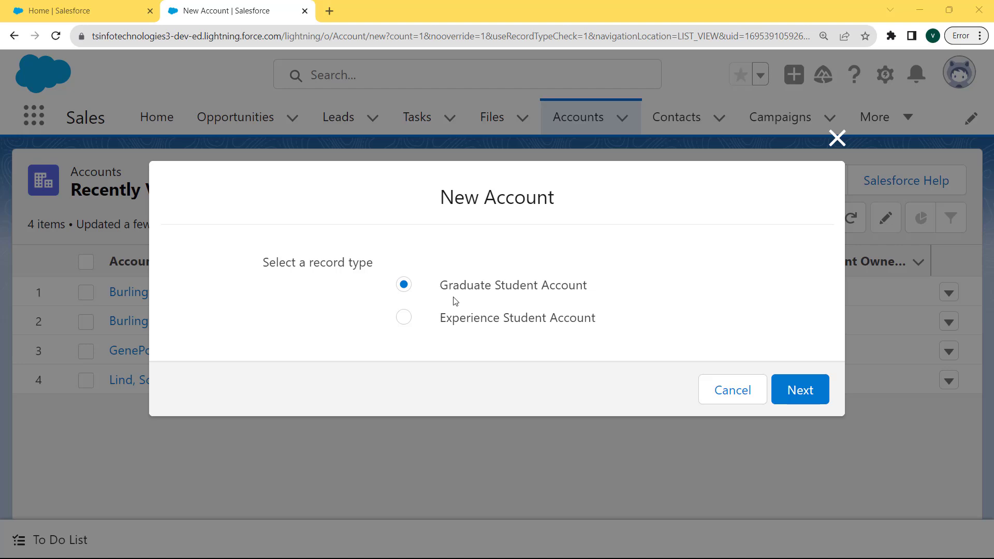
click(404, 319)
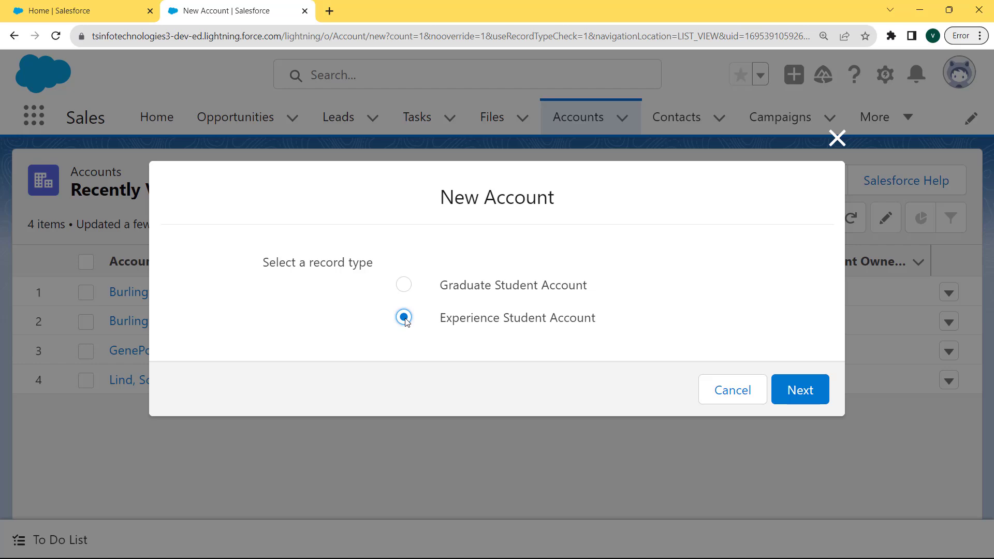
click(808, 400)
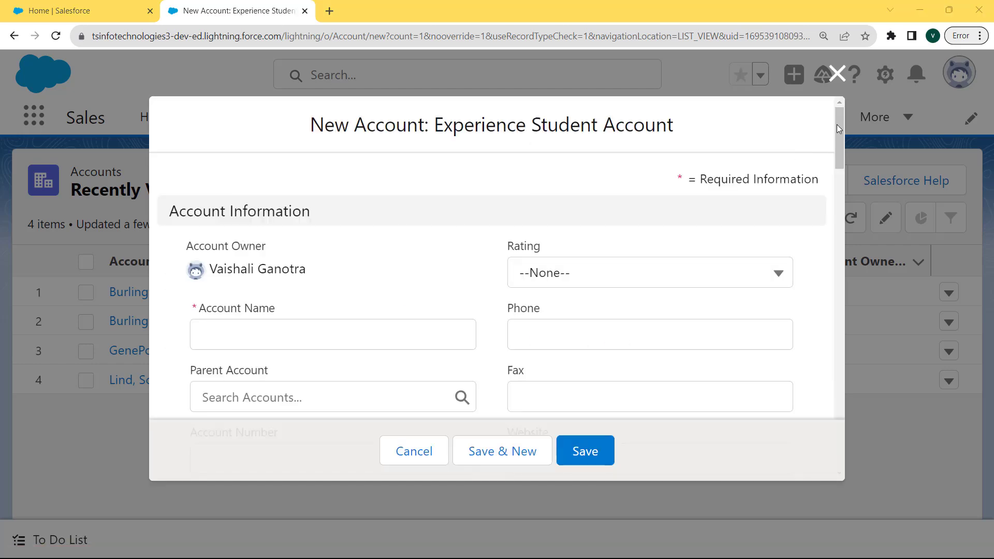
Look through the Industry options in the new account form and select an industry.
drag(839, 128, 840, 189)
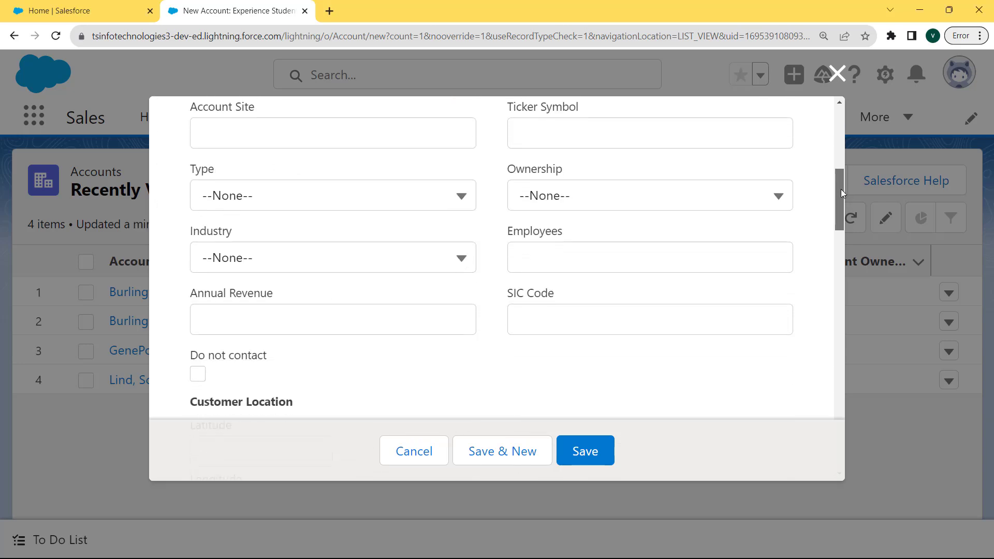
click(462, 261)
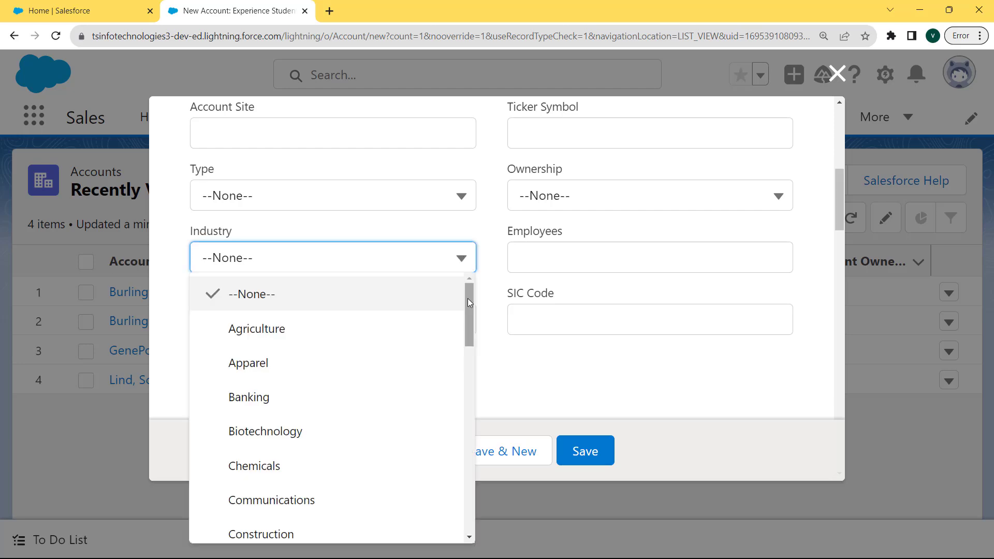
mouse_move(469, 303)
mouse_down()
mouse_move(471, 496)
mouse_move(476, 296)
mouse_up()
click(461, 258)
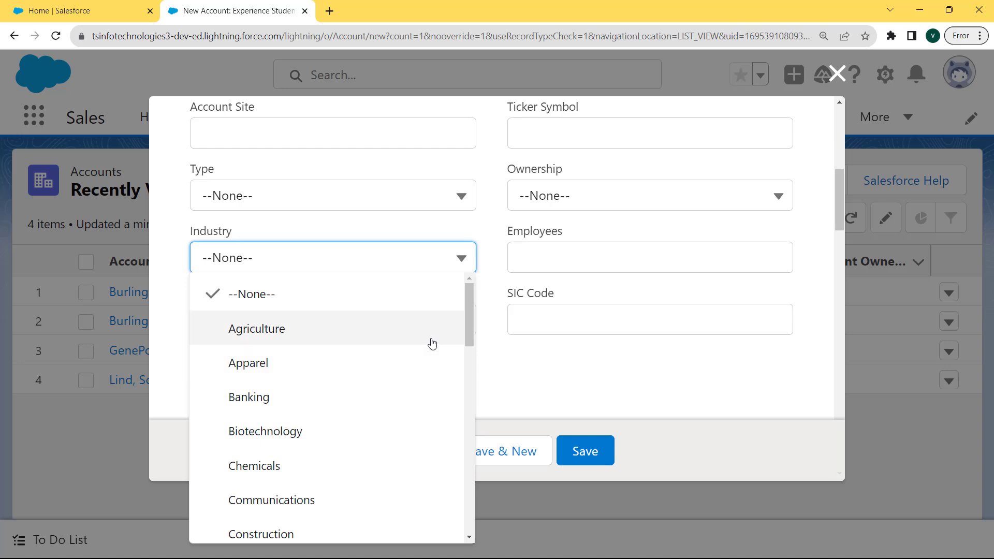
drag(472, 323, 471, 411)
click(335, 326)
Enter a person's full name as the account name, set Burlington America as the parent account, and save the new account.
drag(839, 205, 839, 140)
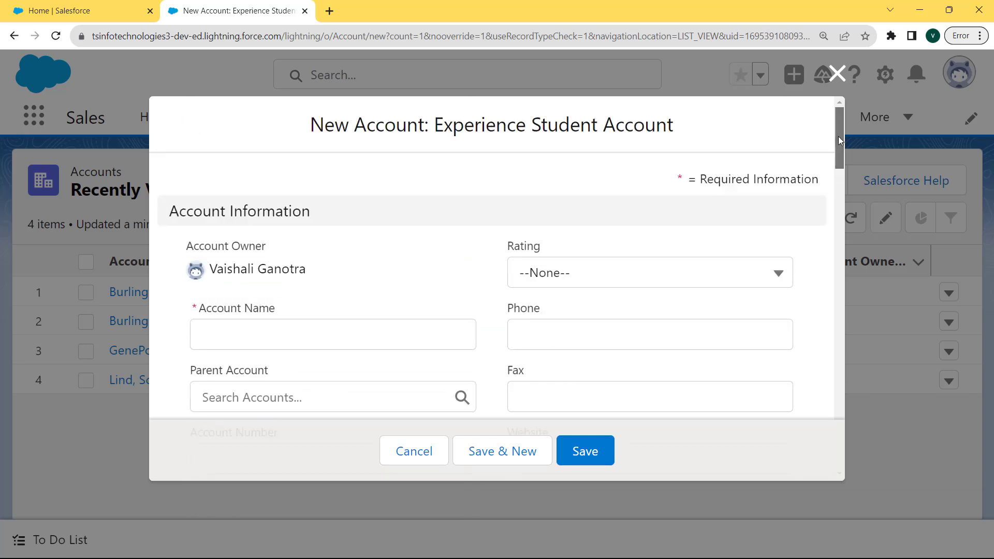
click(382, 345)
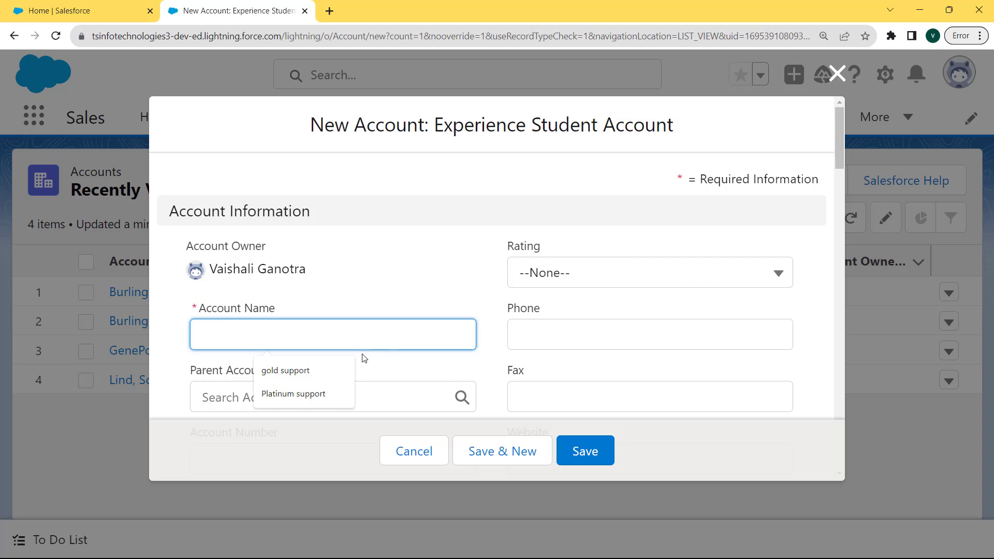
text(J)
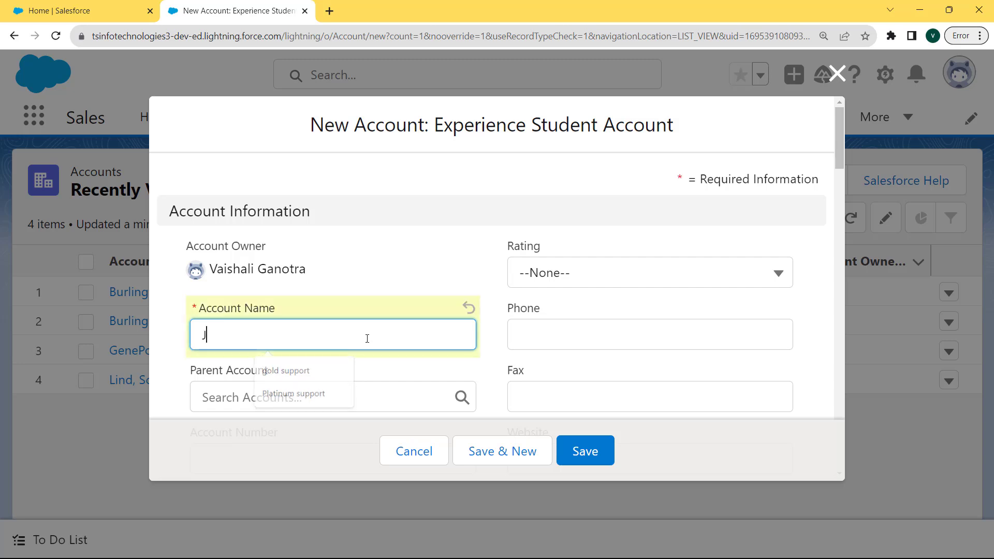
text(ohn W)
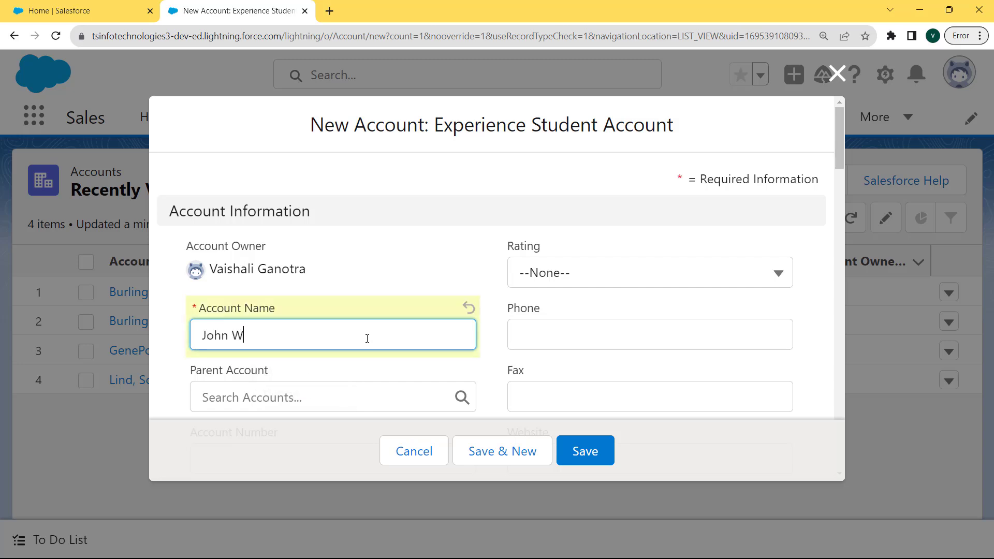
text(illian)
click(458, 401)
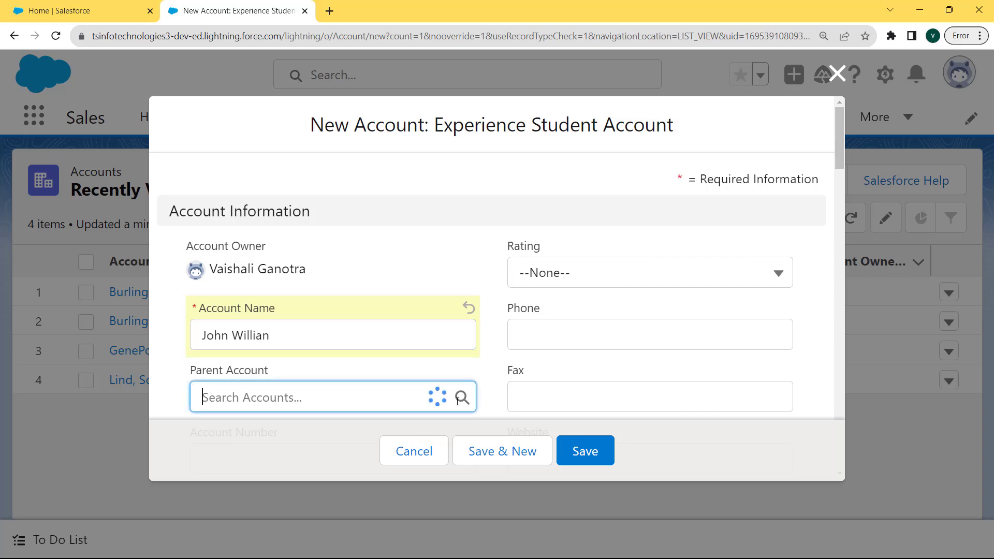
click(383, 284)
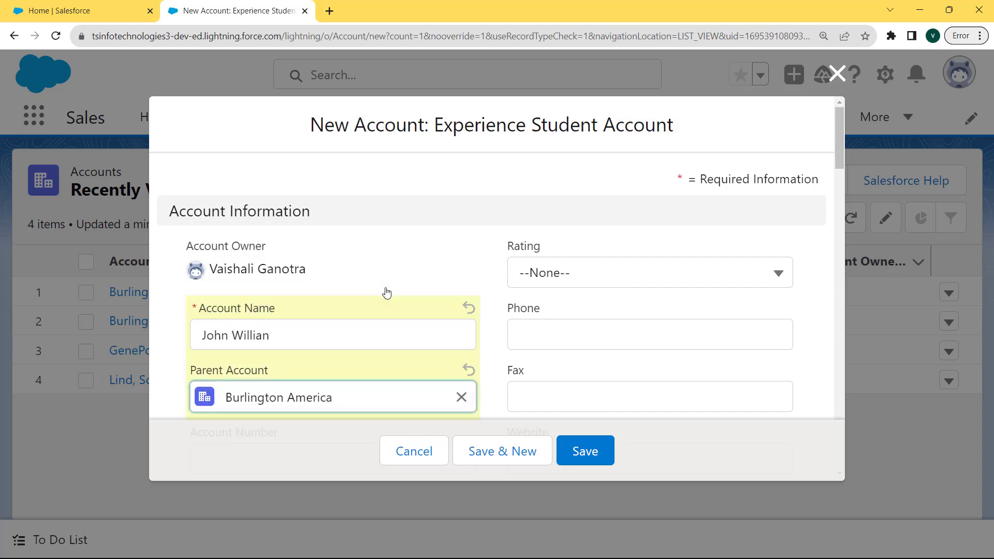
click(605, 452)
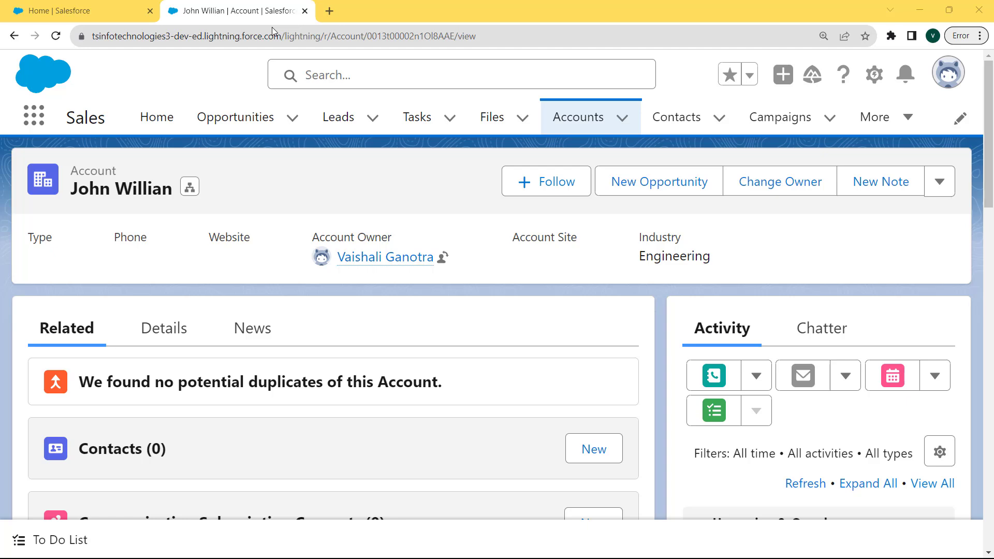
Go to Setup and open the Account object's page layouts in Object Manager.
click(874, 74)
click(790, 132)
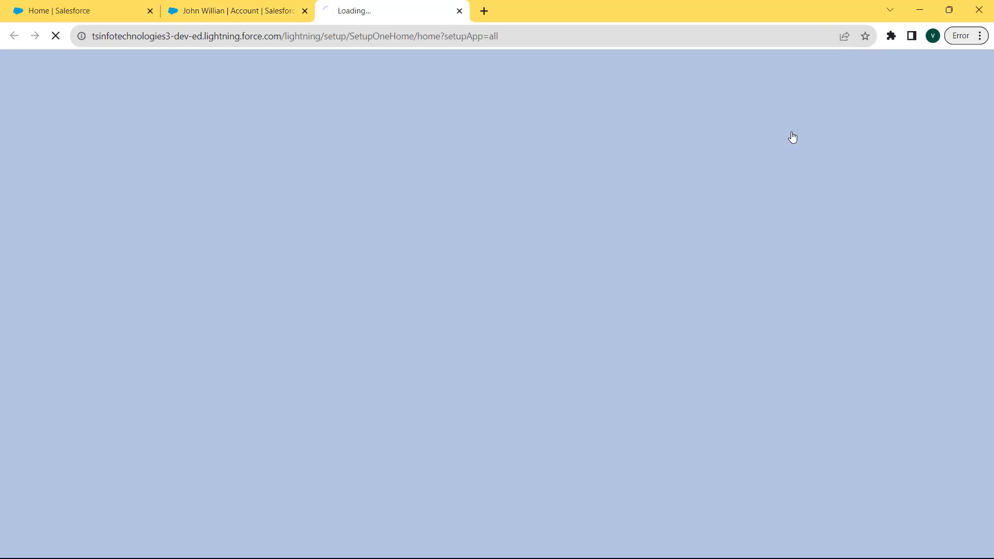
click(246, 121)
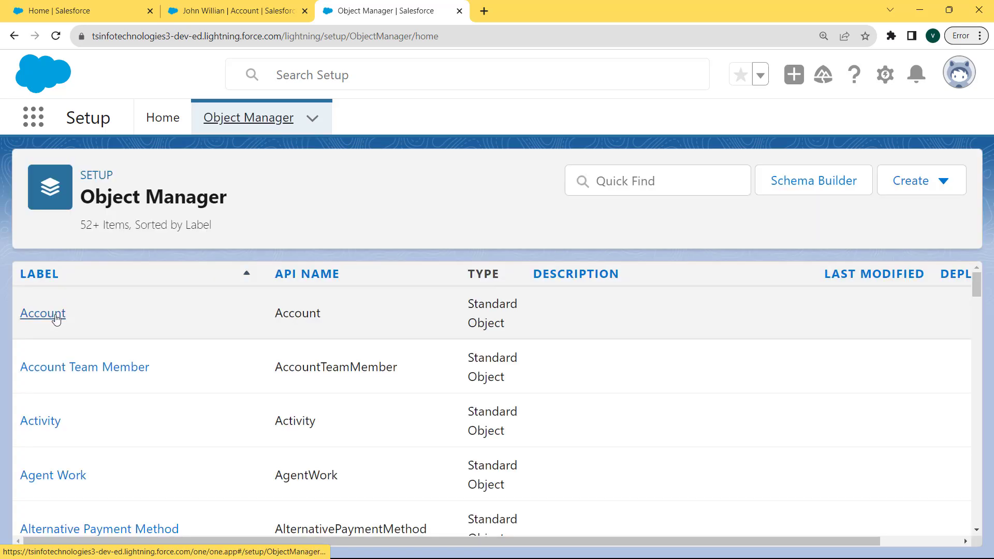
click(56, 316)
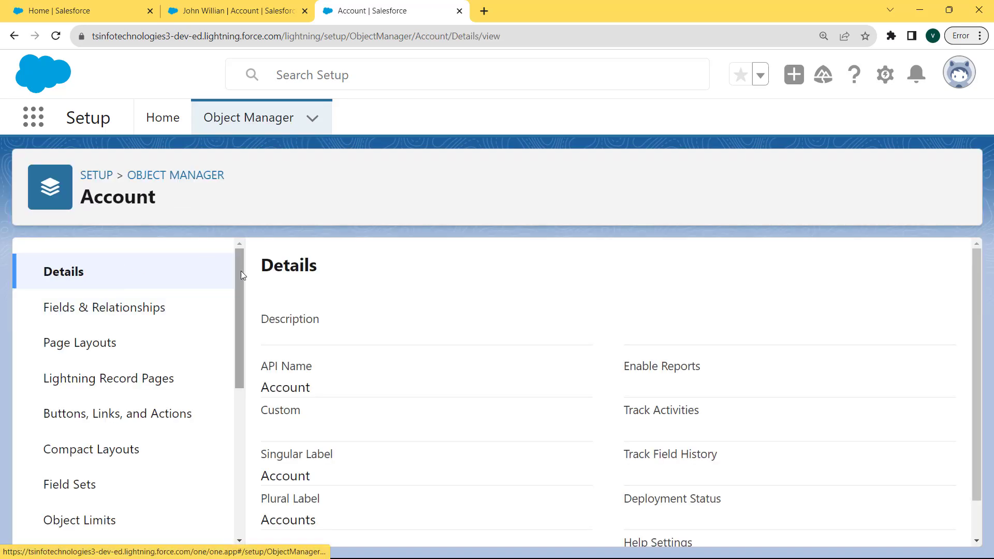
mouse_move(241, 271)
mouse_down()
mouse_move(243, 367)
mouse_move(250, 282)
mouse_up()
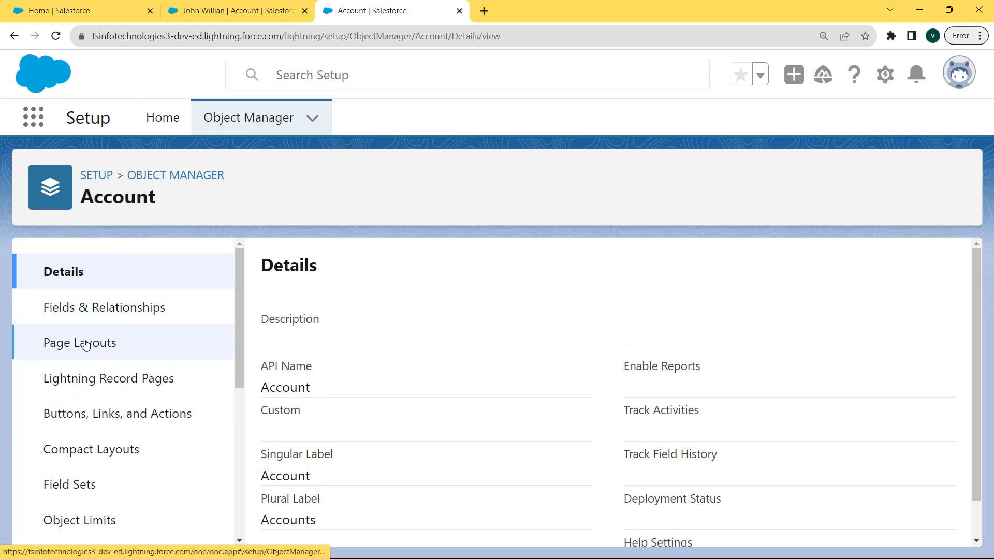
click(86, 343)
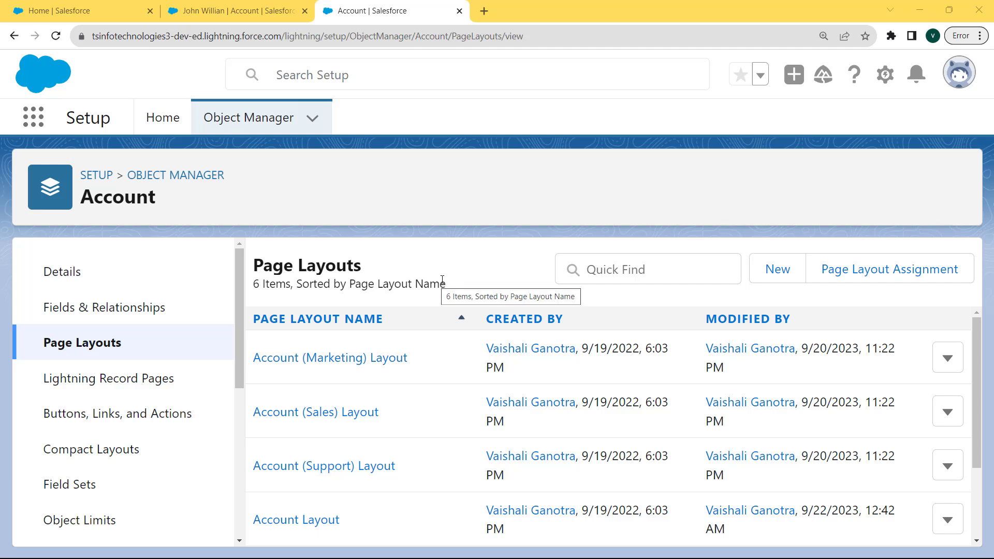
Create a feed-based page layout named Experience Student Account Page Layout, cloned from the existing Account Layout, and save it.
click(778, 270)
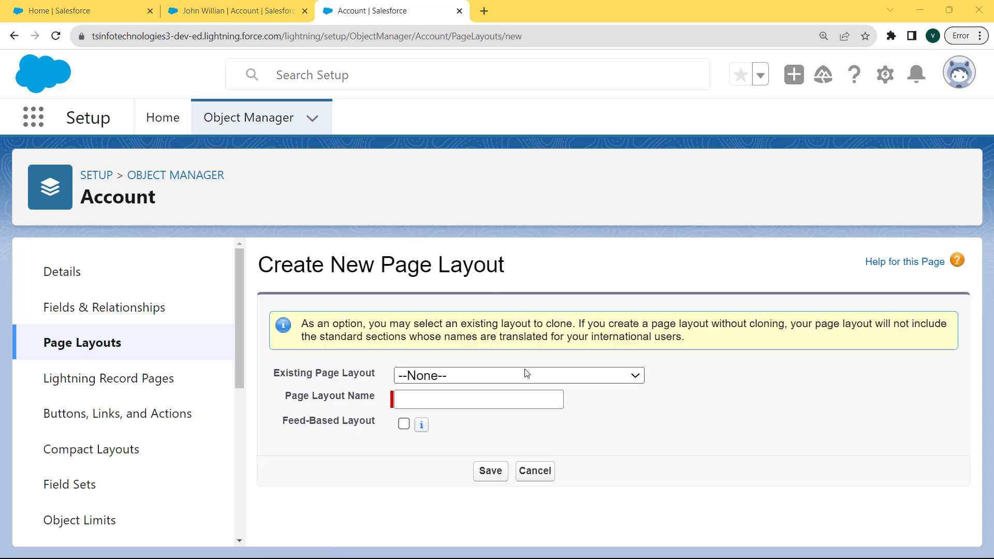
click(561, 374)
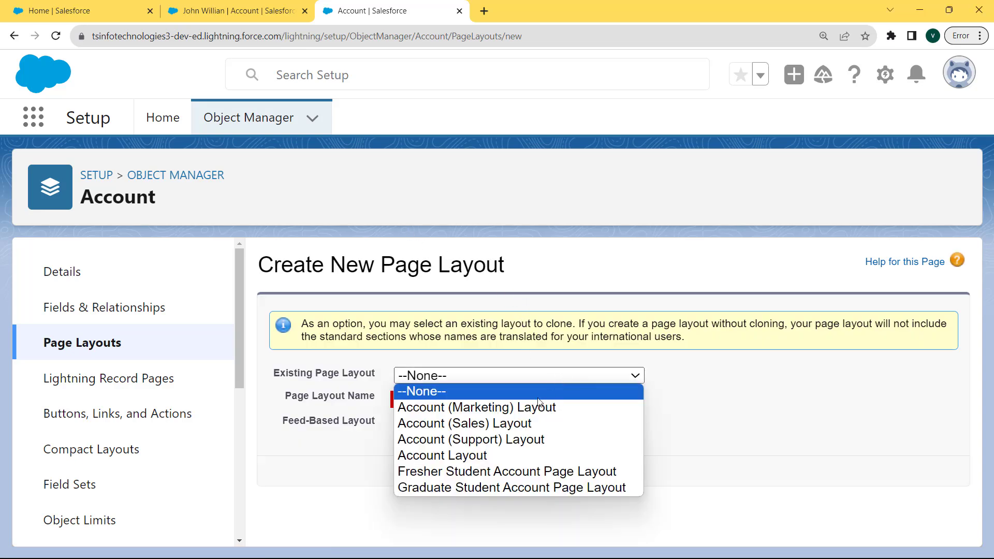
click(496, 454)
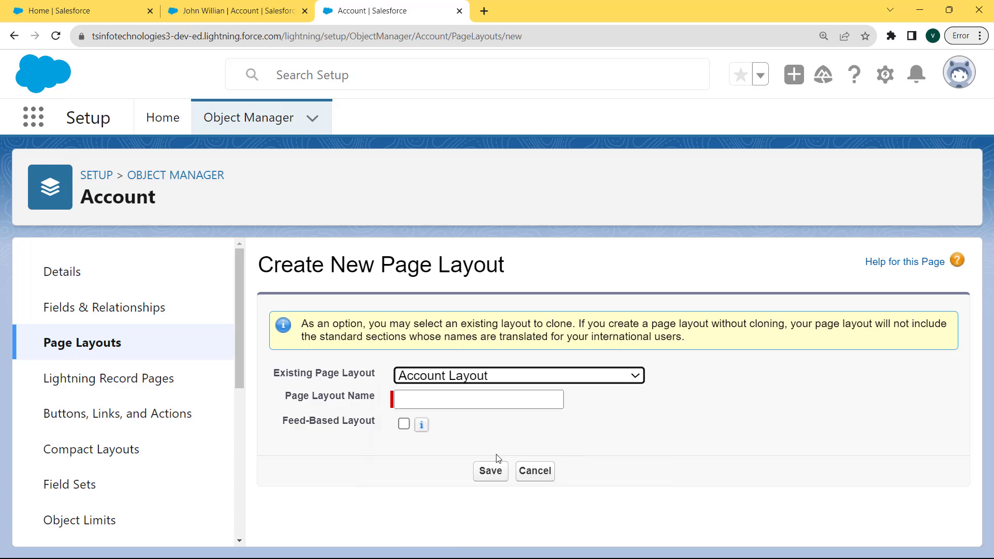
click(410, 397)
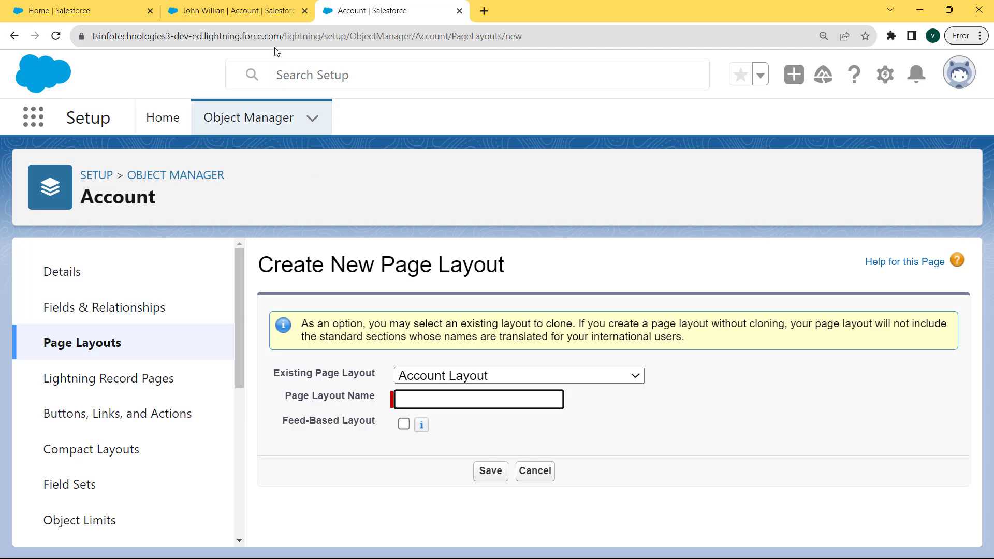
click(409, 399)
text(Experience Student Account)
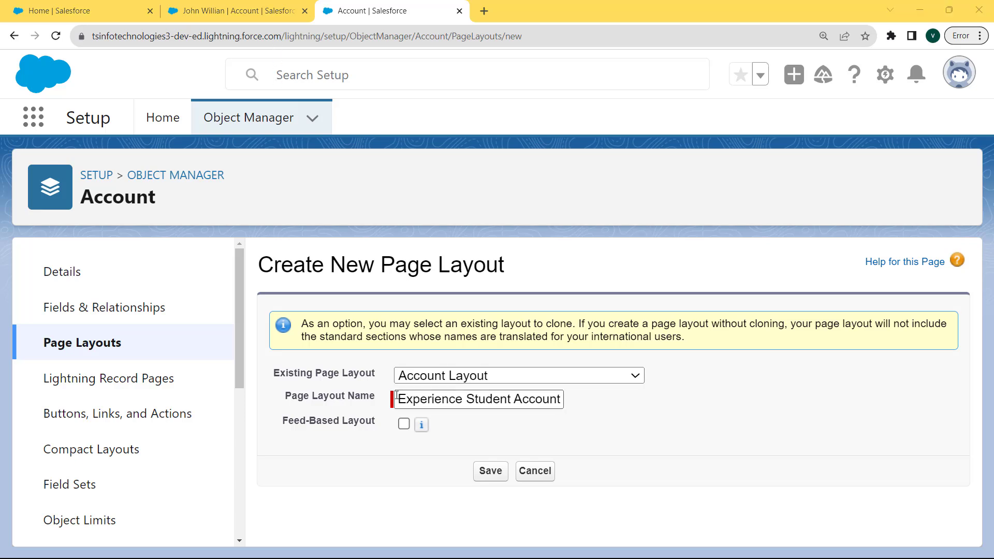
drag(397, 397, 565, 391)
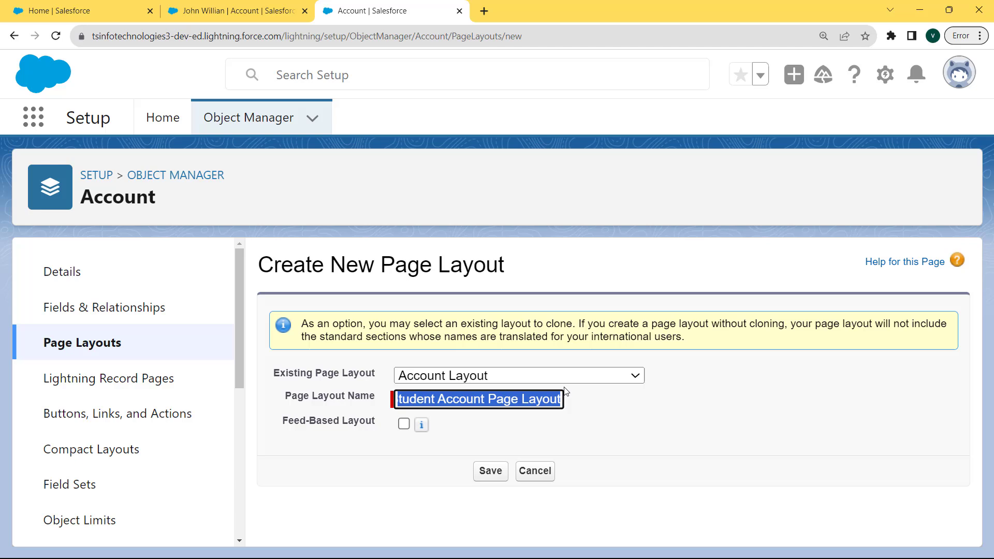
click(404, 426)
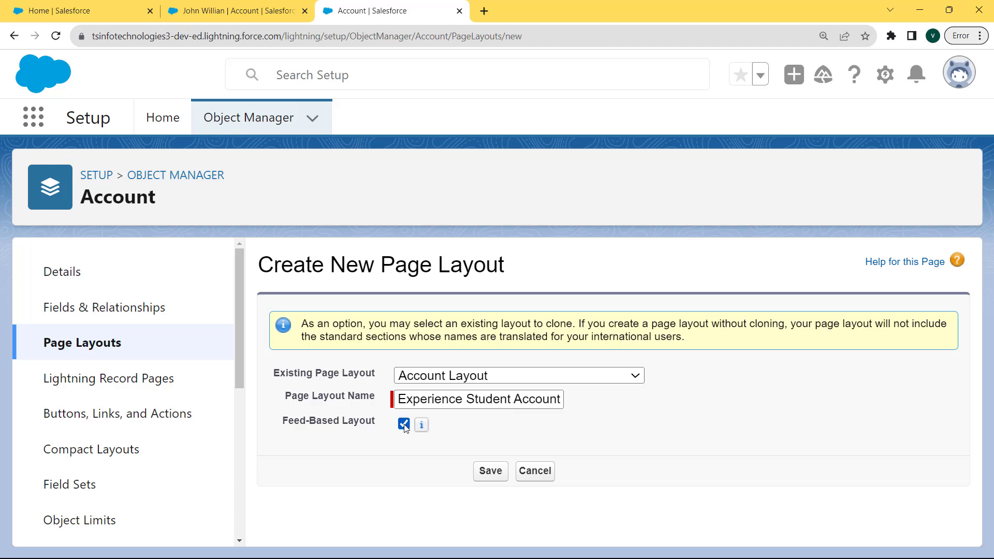
click(494, 472)
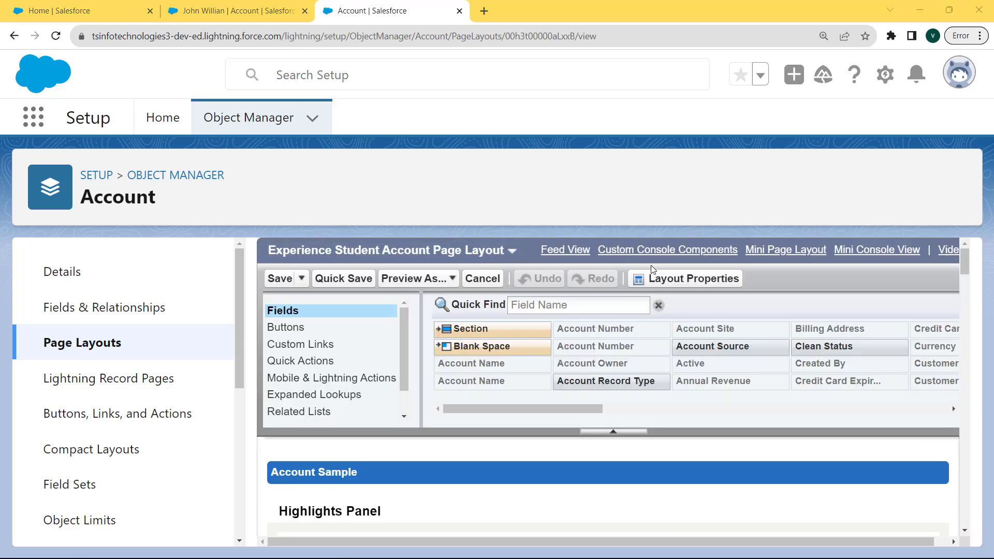
Remove SLA, SLA Serial Number, Upsell Opportunity, SLA Expiration Date and Number of Locations from the layout's Additional Information section, and save the layout.
drag(965, 261, 967, 270)
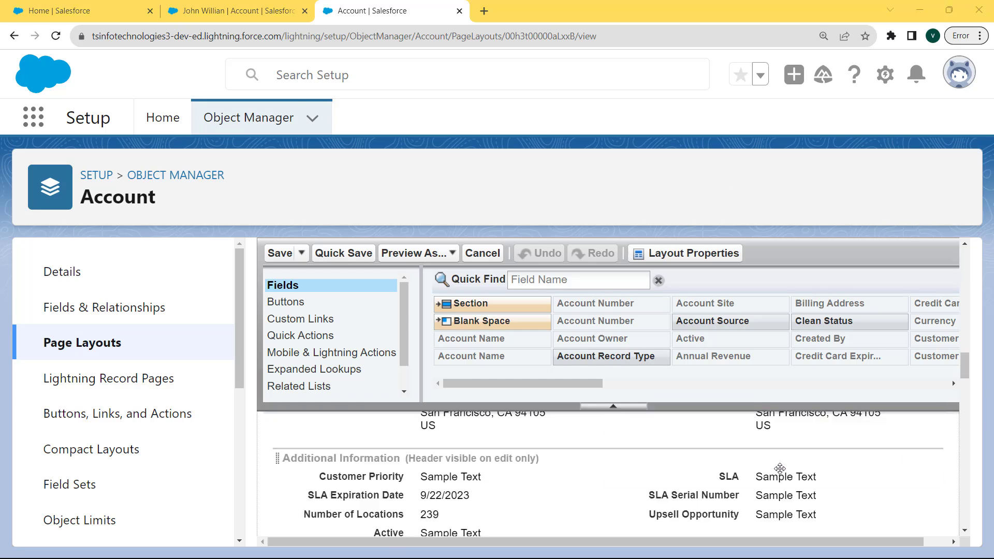
drag(807, 480, 659, 333)
drag(707, 478, 644, 395)
drag(714, 476, 601, 342)
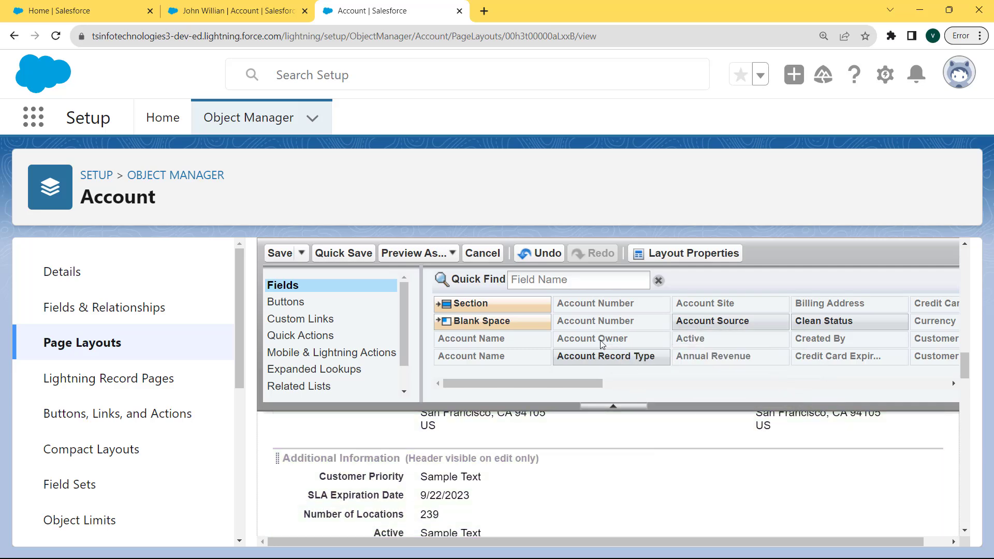
click(577, 495)
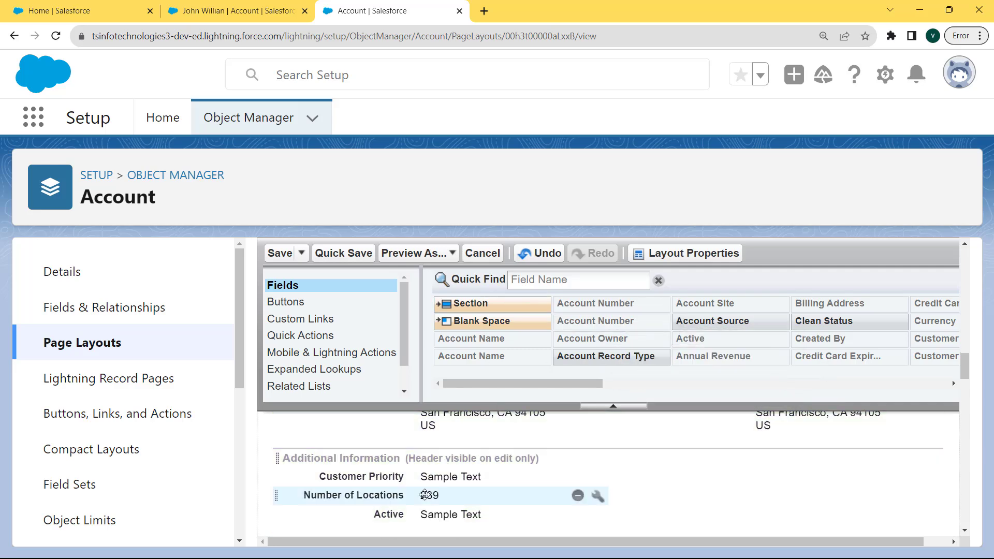
drag(388, 495, 529, 313)
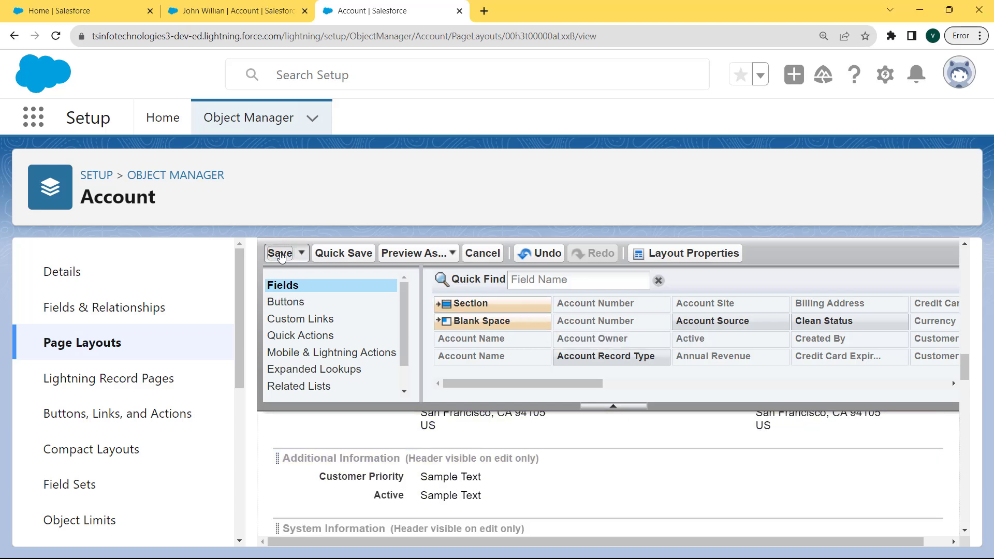
click(280, 252)
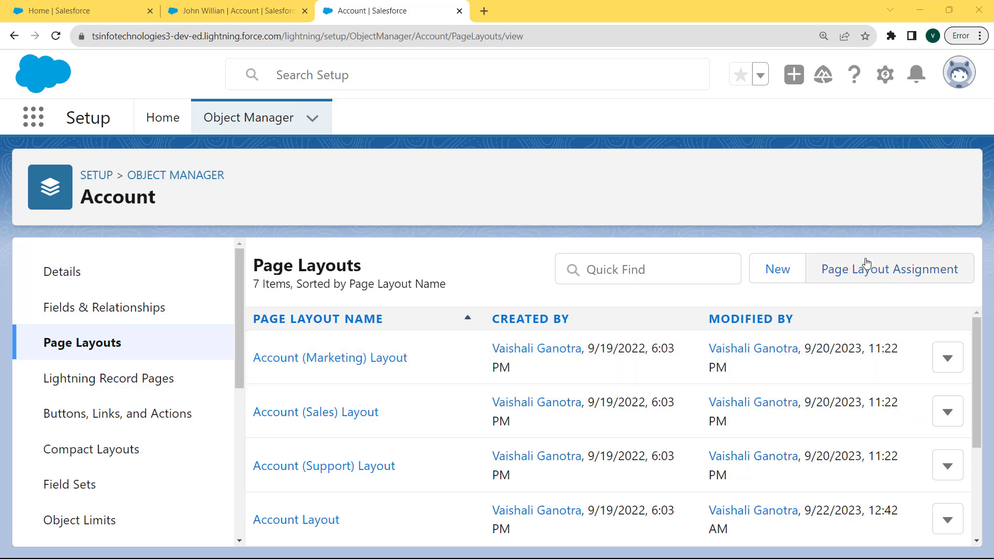
Assign Experience Student Account Page Layout to the Experience Student Account record type for all profiles, and save the page layout assignment.
click(927, 270)
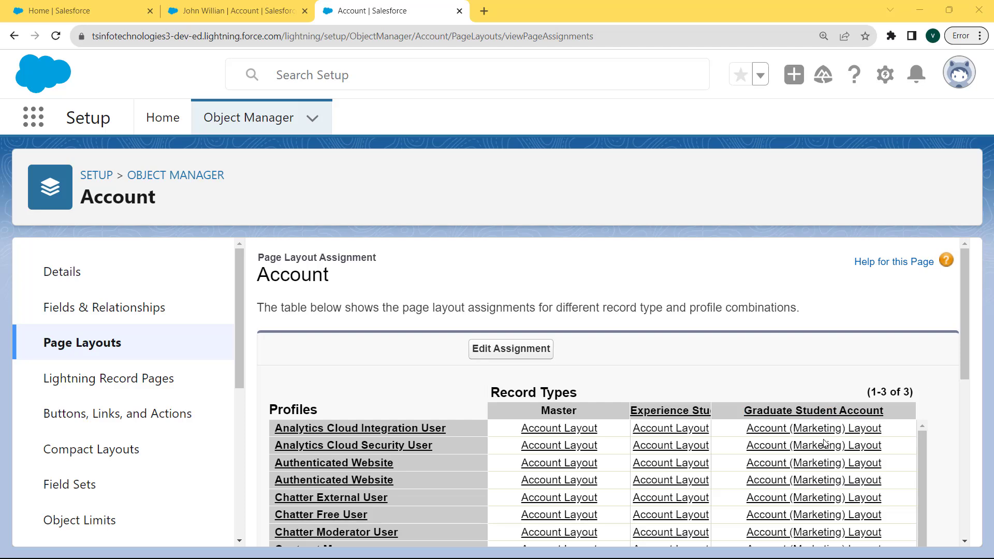
click(517, 353)
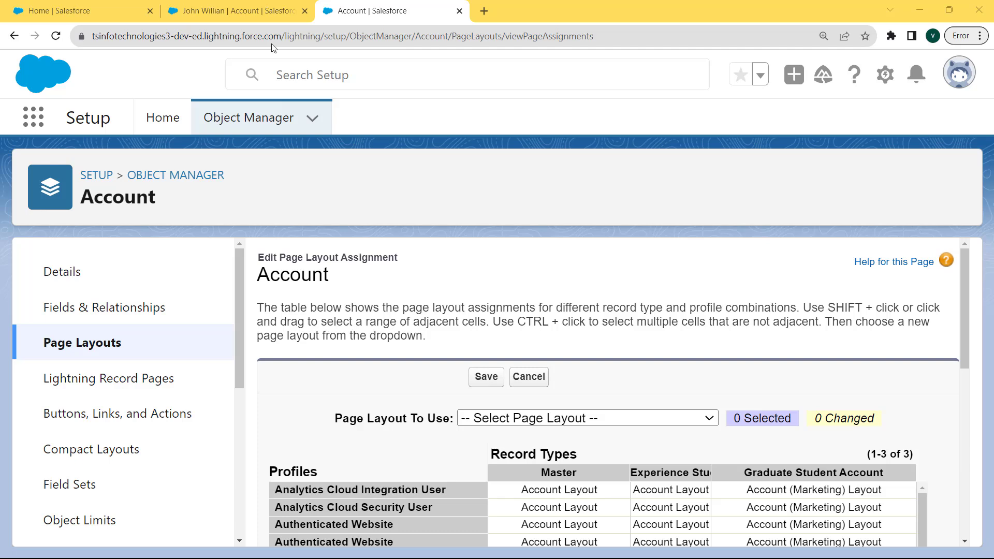
click(659, 497)
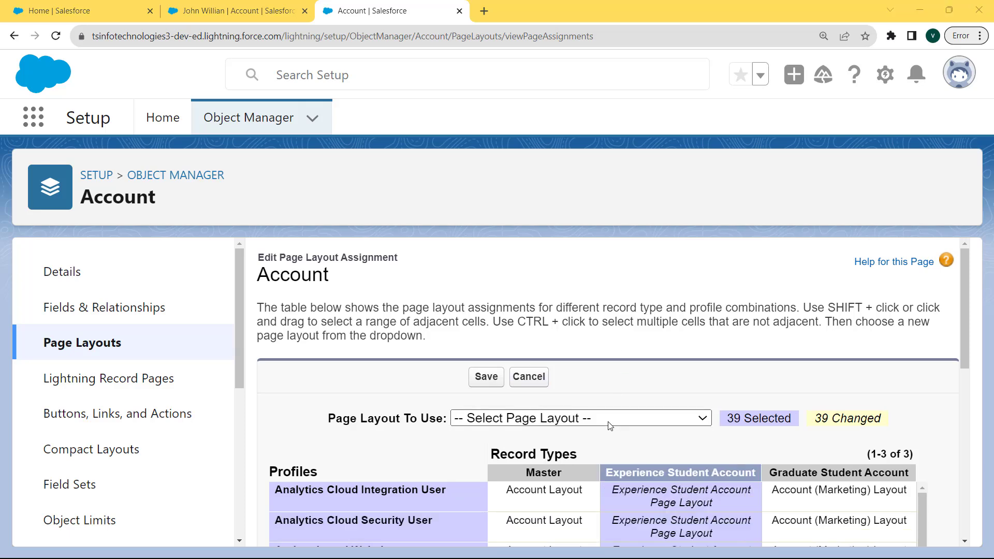
click(608, 421)
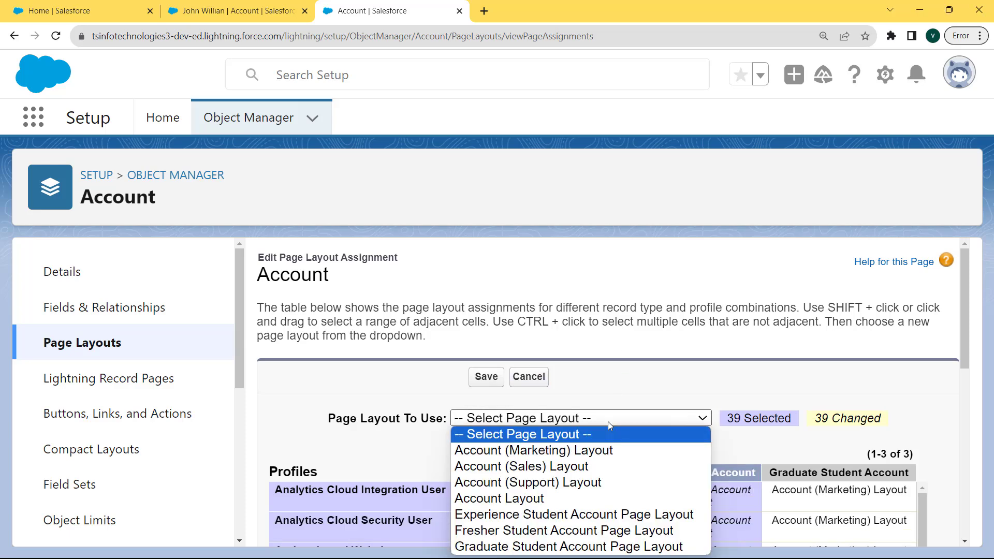
click(593, 517)
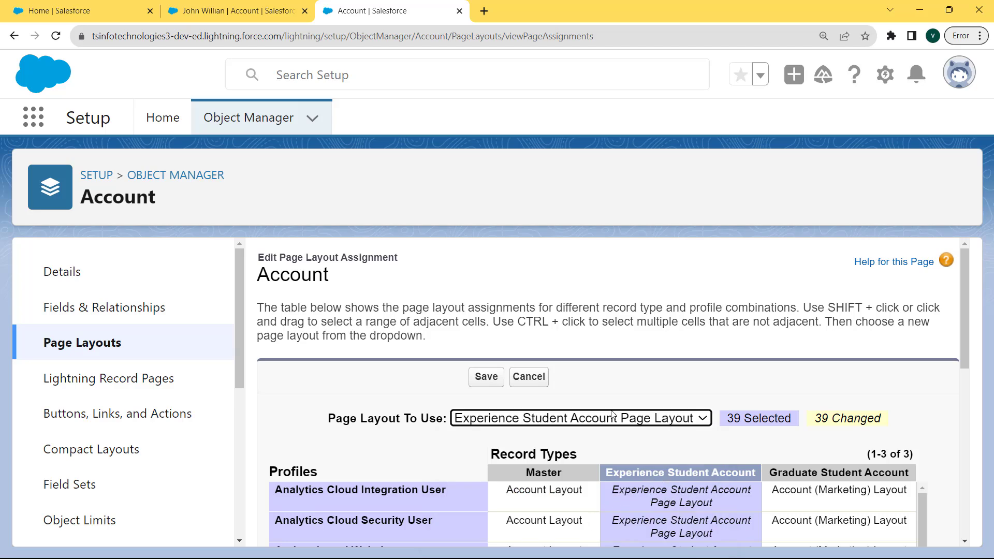
click(492, 380)
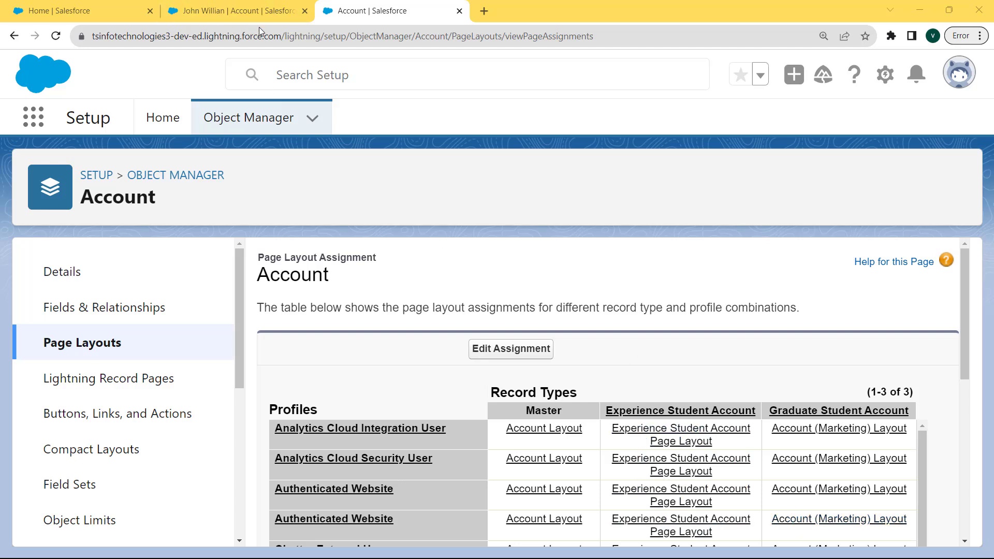
Leave Setup and open the Accounts list by searching the available items for "account".
click(176, 179)
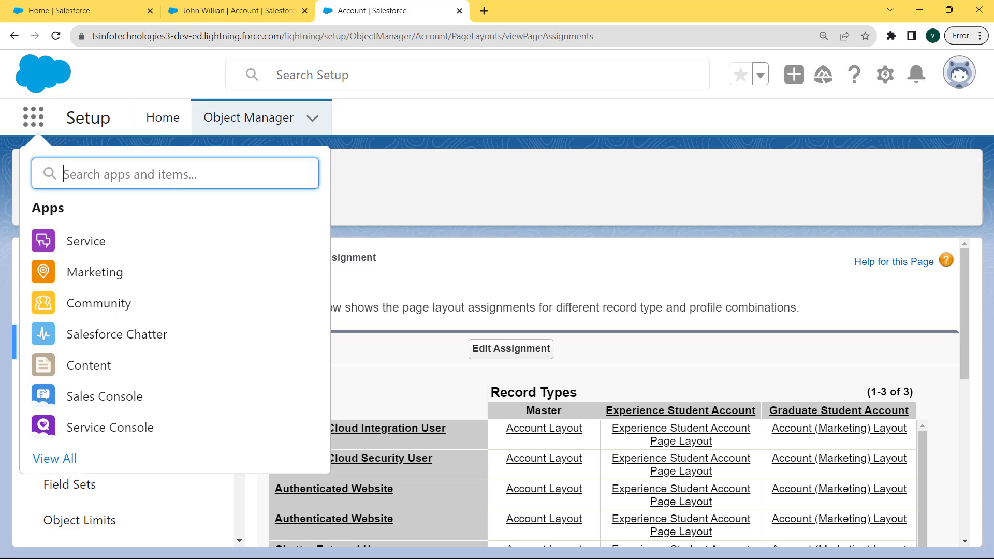
text(account)
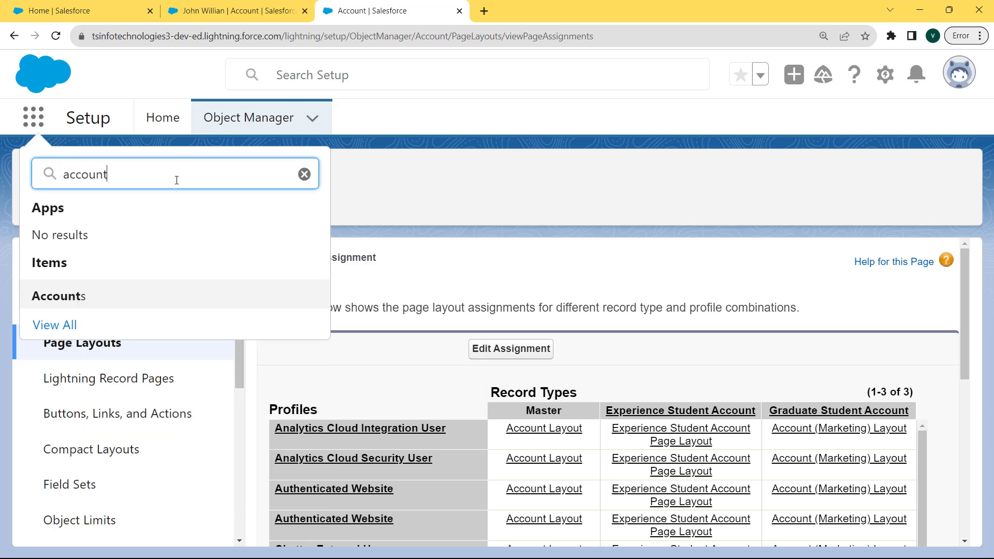
click(73, 295)
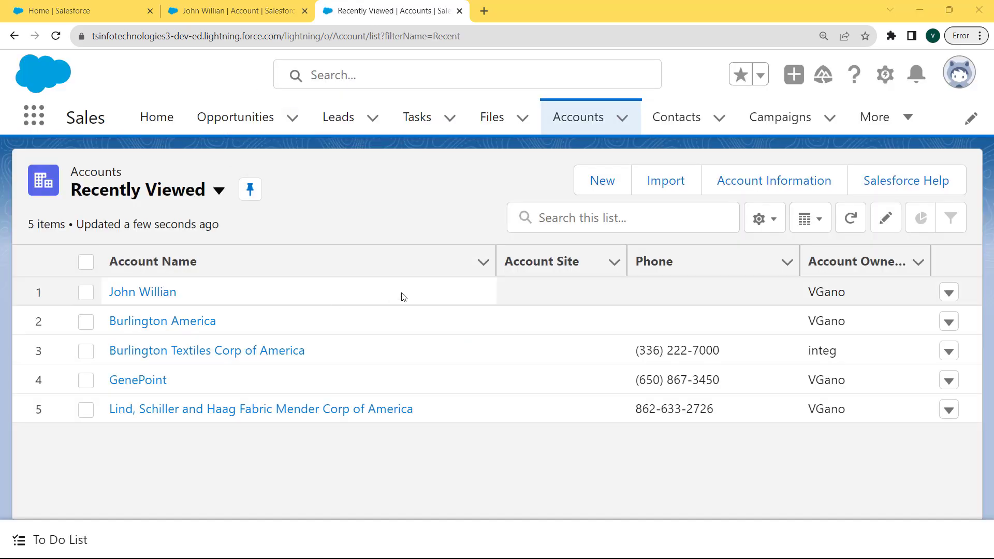
Start a new account with the Experience Student Account record type, review the form's Additional Information section, and close the form without saving.
click(612, 184)
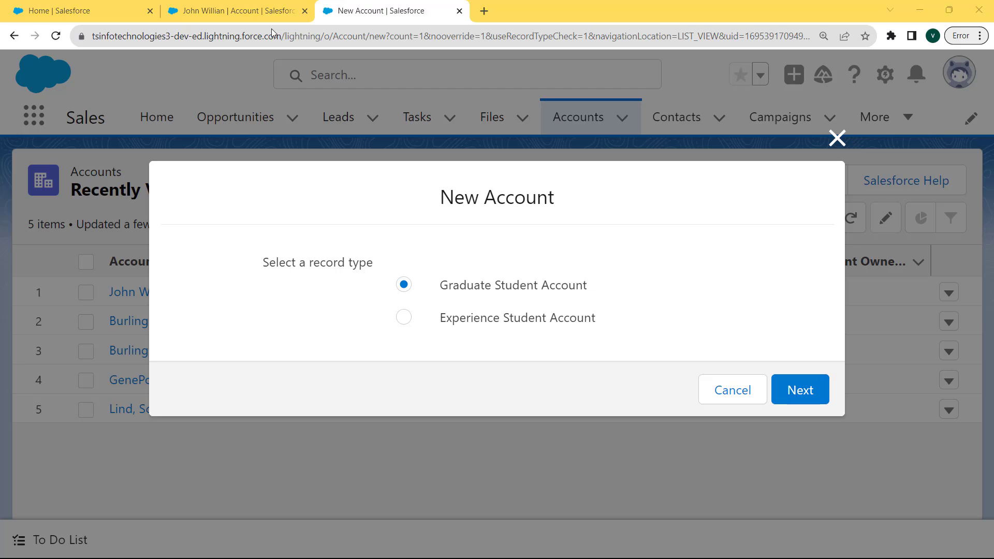
click(403, 317)
click(793, 397)
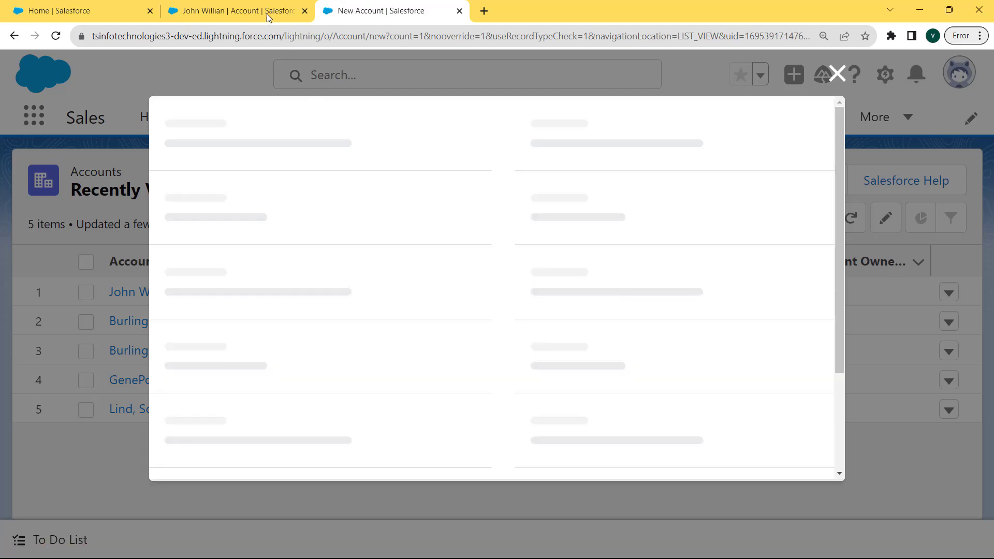
scroll(446, 245, down, 10)
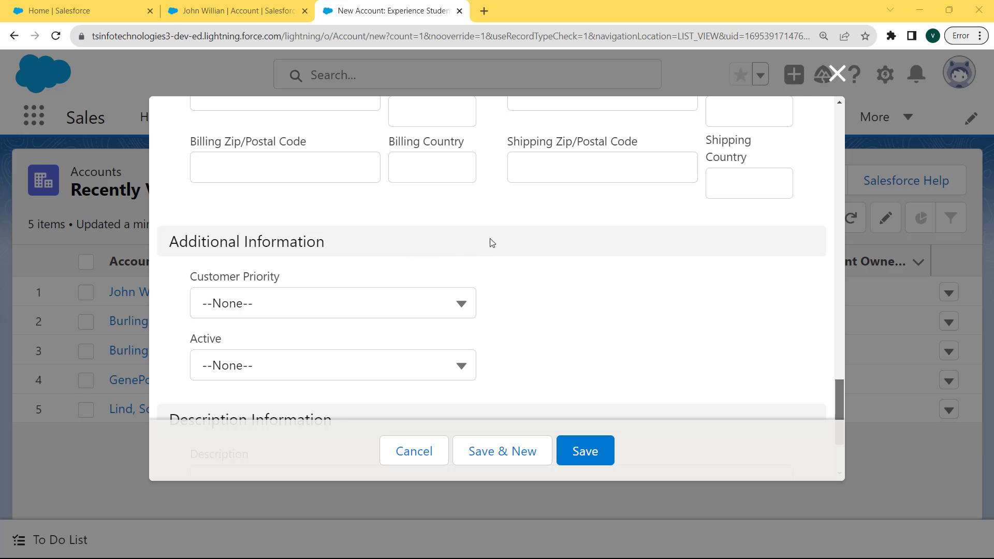
key(Escape)
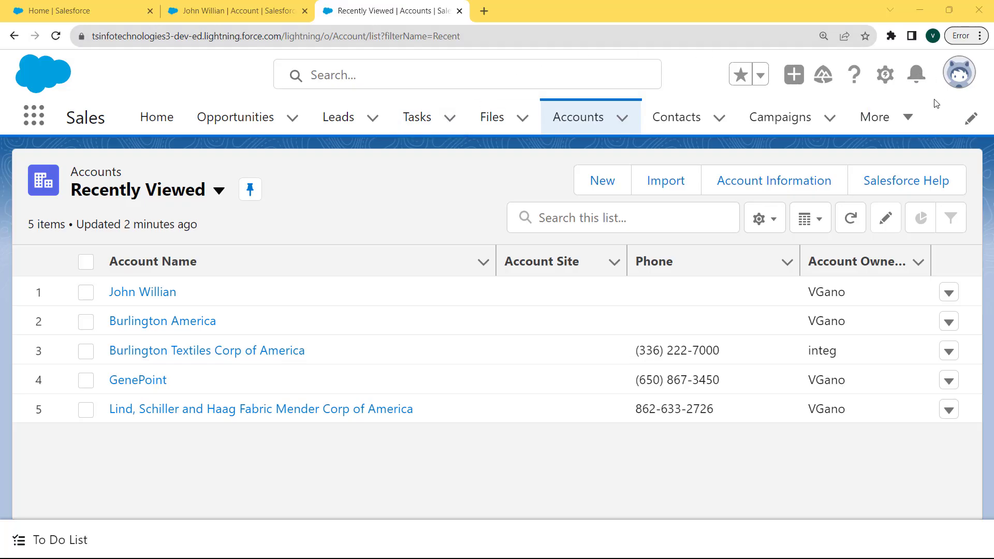
Switch to Salesforce Classic and open Setup.
click(955, 74)
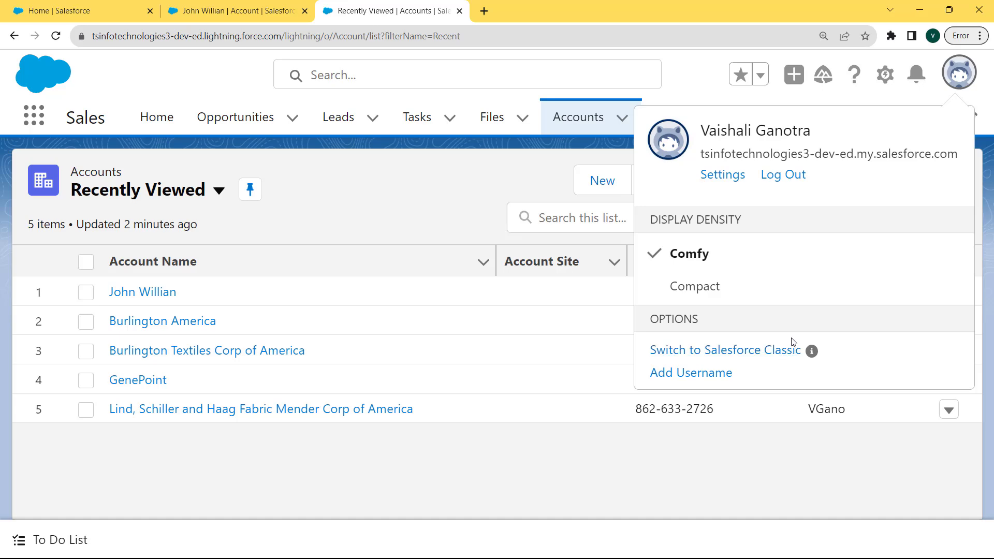
click(739, 351)
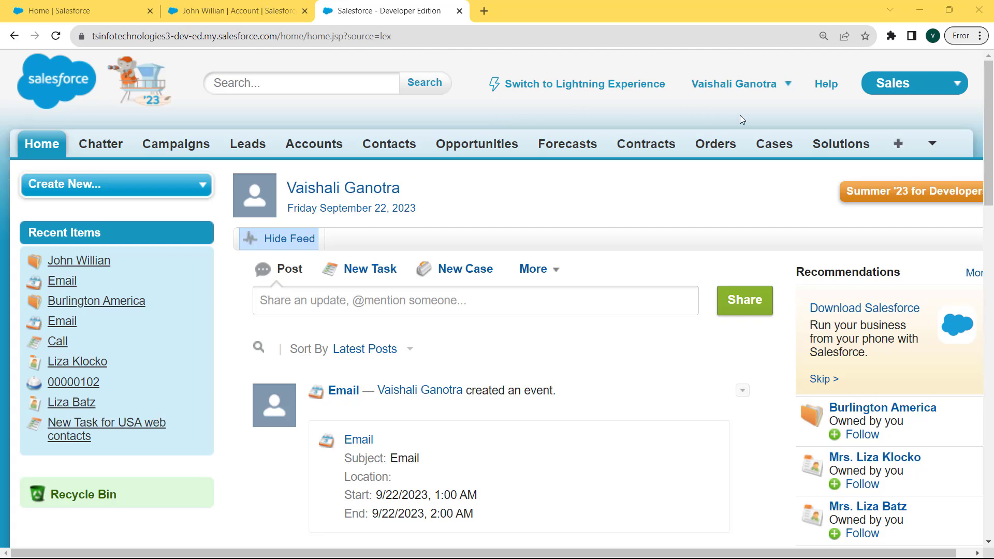
click(734, 83)
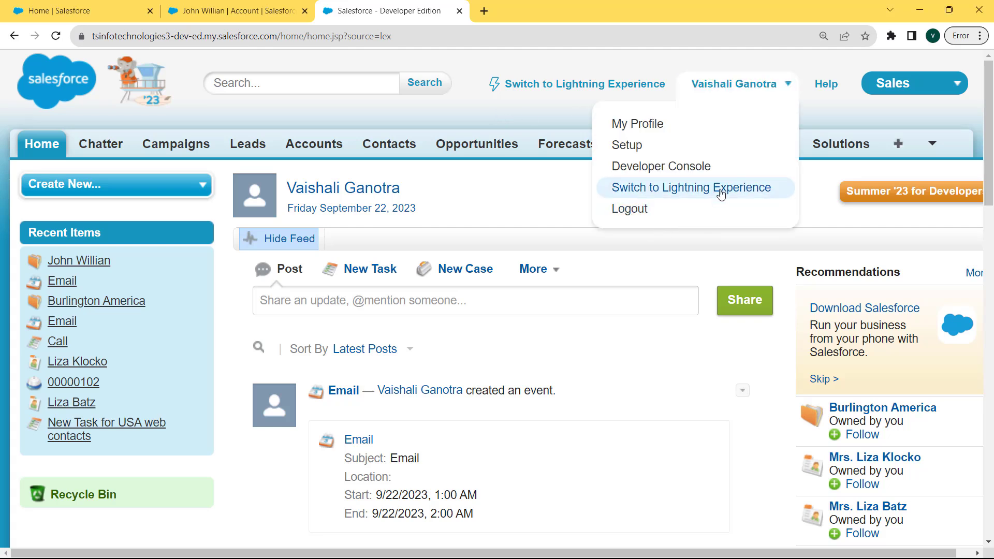
click(634, 150)
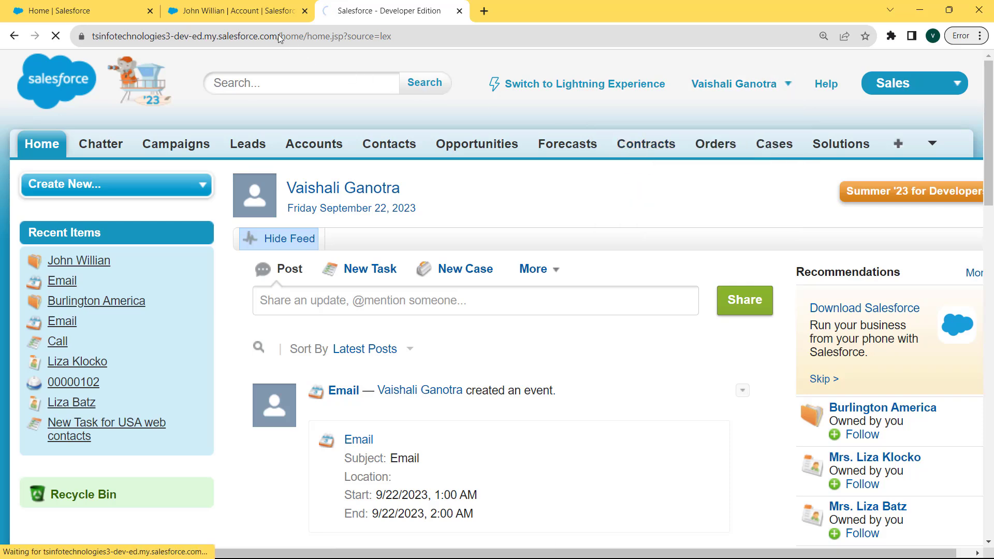
Search Setup for "account" and open the Record Types page for Accounts.
click(120, 182)
text(acc)
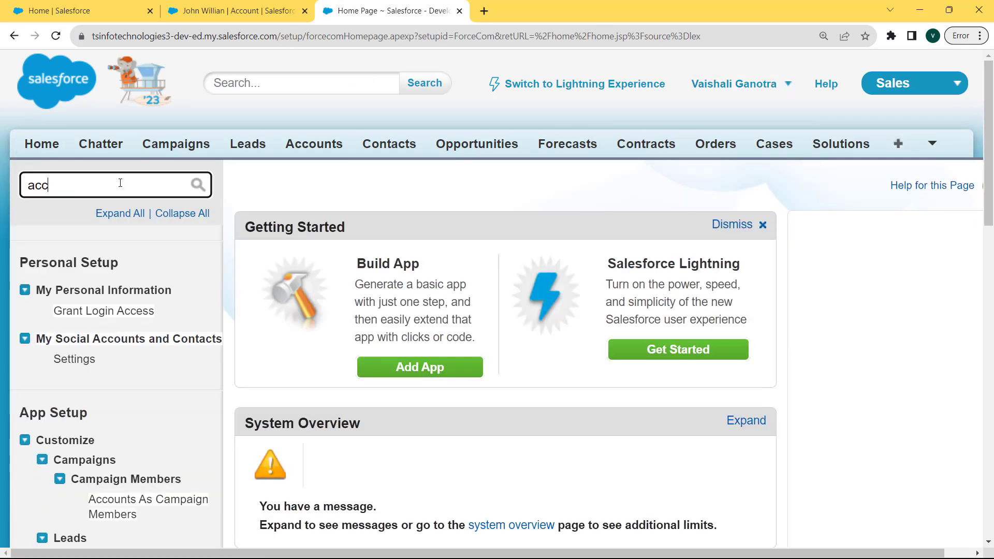
text(ount)
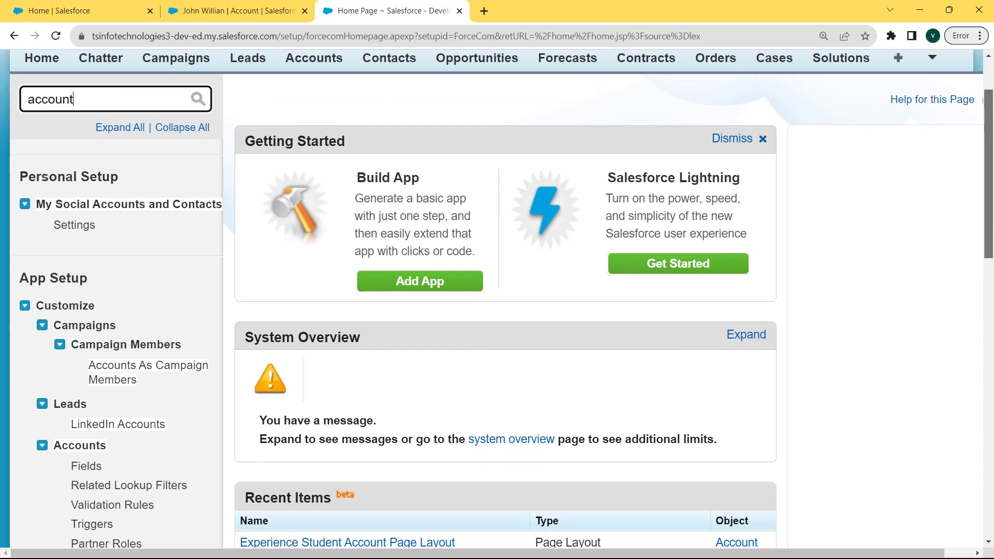
scroll(992, 228, down, 5)
scroll(992, 228, down, 1)
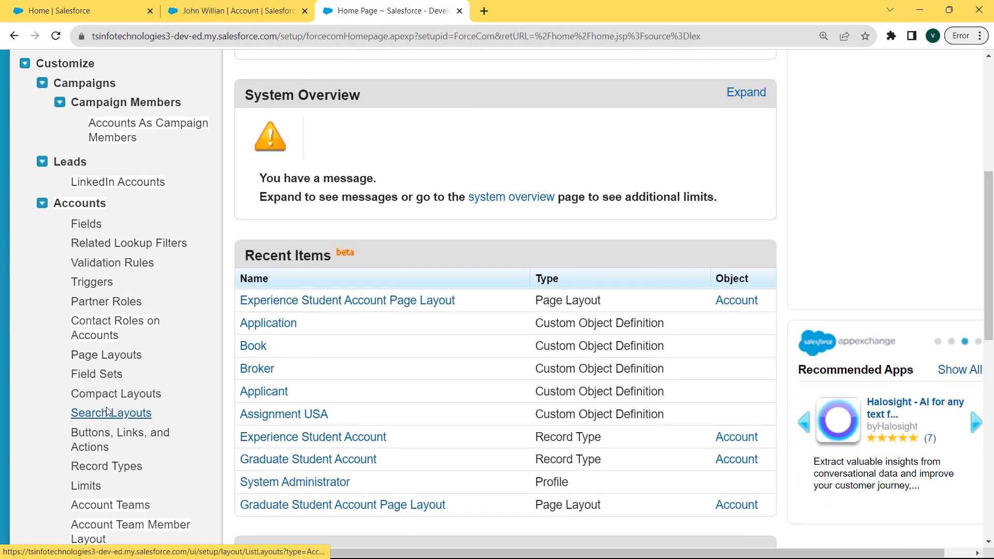
click(109, 467)
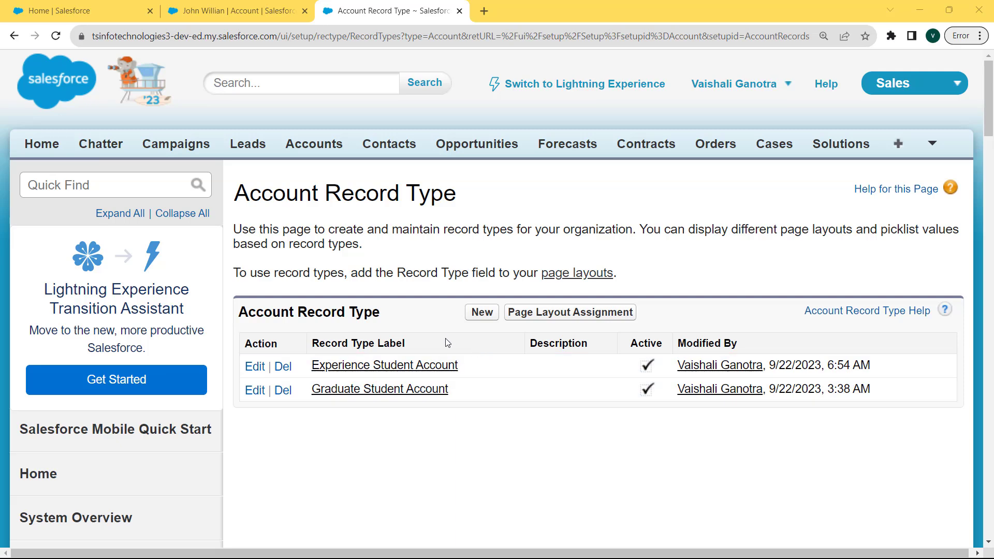
Start a new account record type labeled Non Experience Student Account, named Non_Experience_Student_Account, based on Master, and make it active.
click(481, 312)
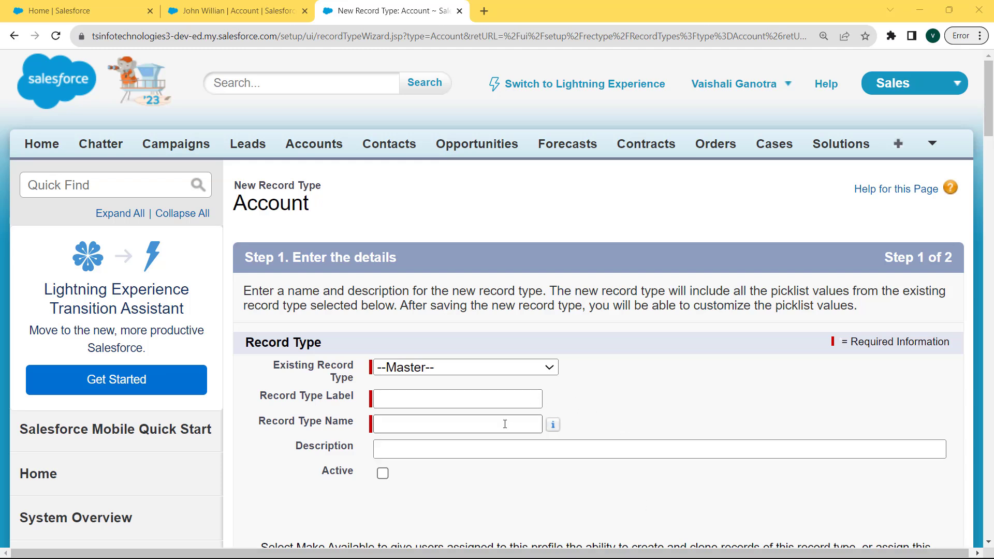
click(457, 399)
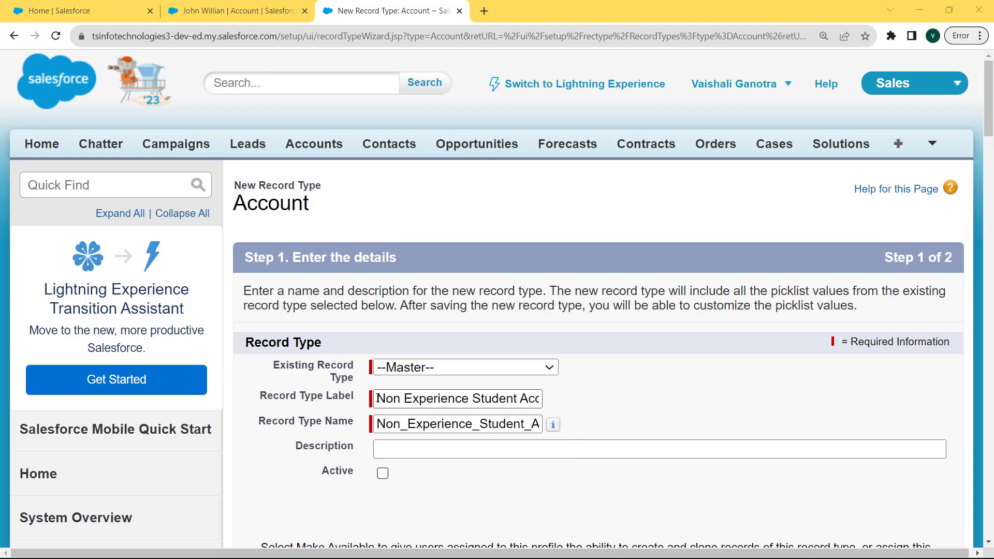
drag(377, 399, 542, 399)
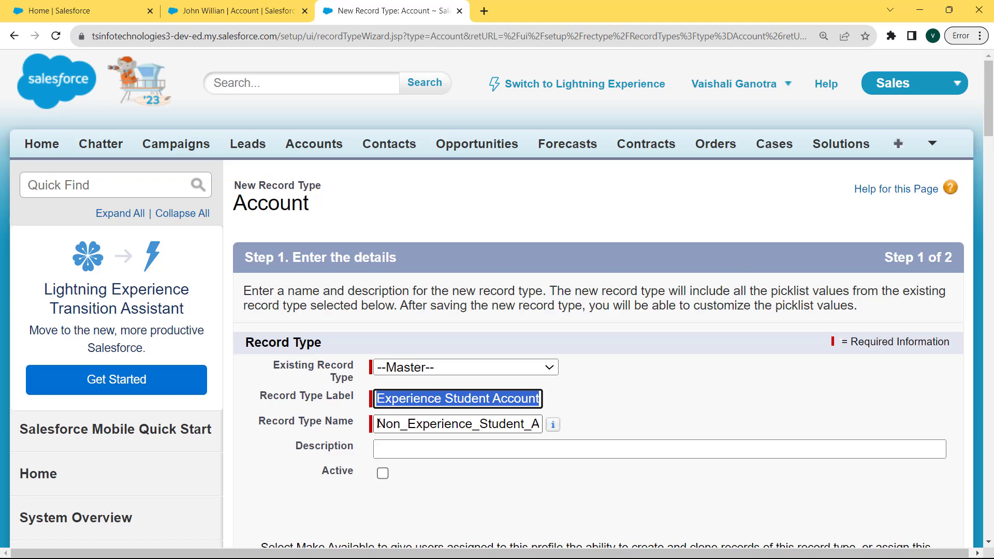
drag(379, 423, 546, 430)
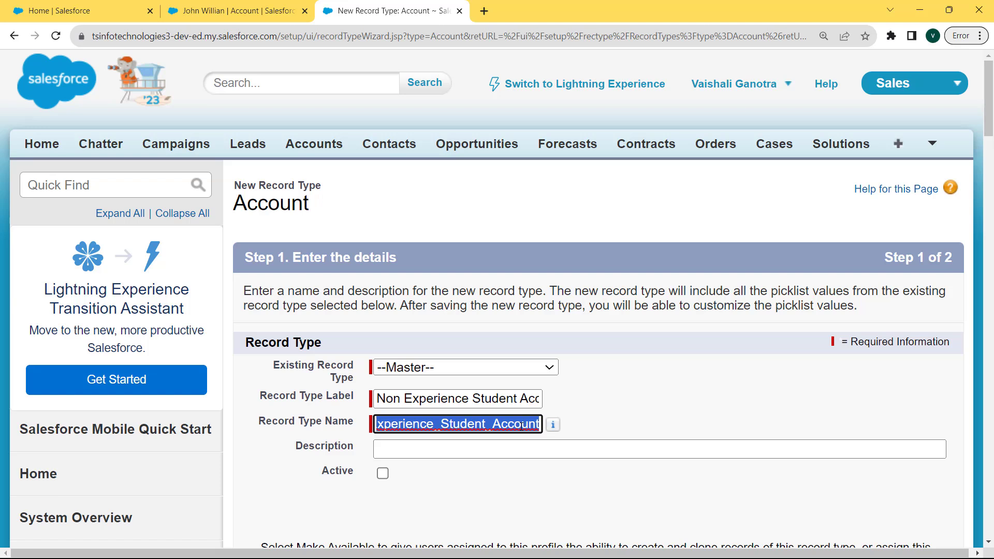
click(382, 473)
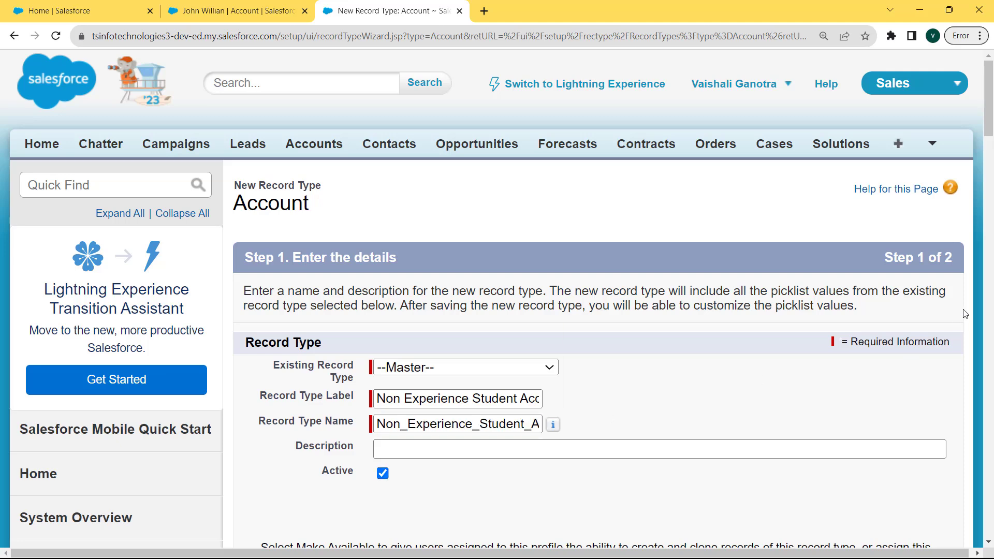
Make the new record type available and default for all profiles, and continue to page layout assignment.
scroll(862, 136, down, 8)
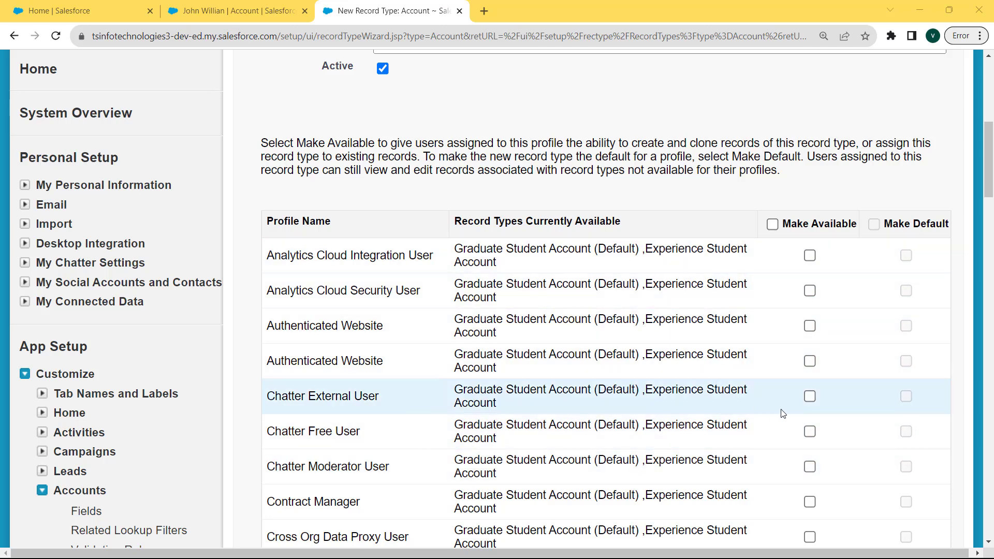
click(810, 397)
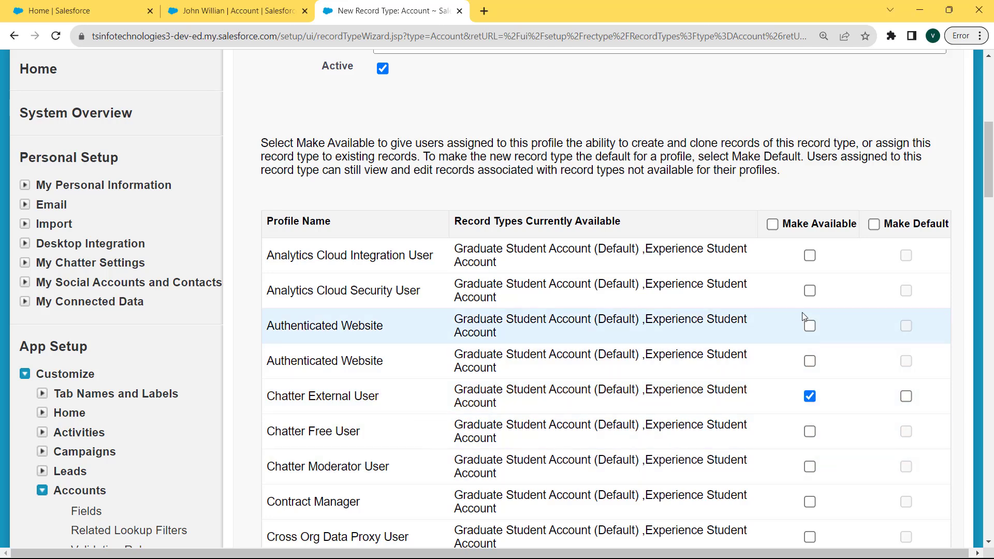
click(772, 225)
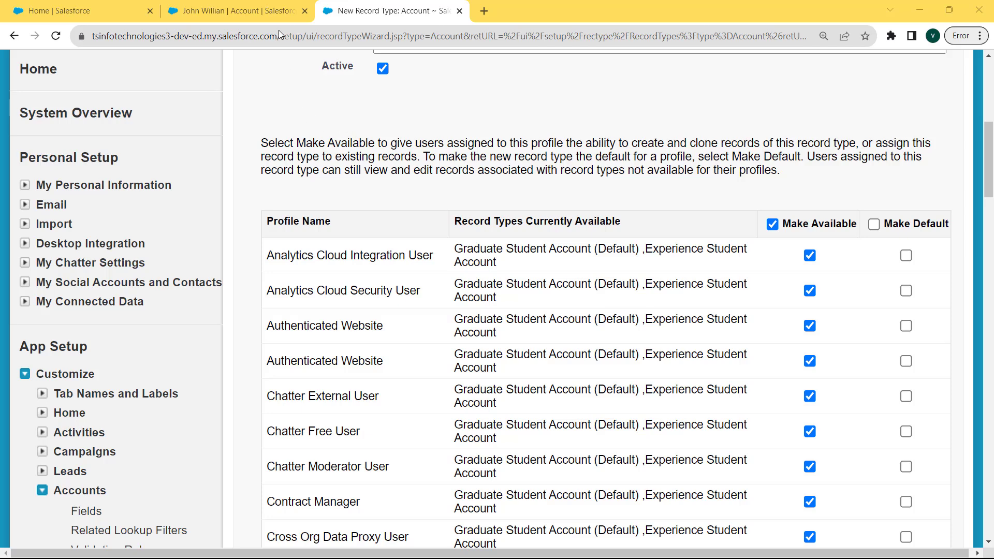
click(874, 225)
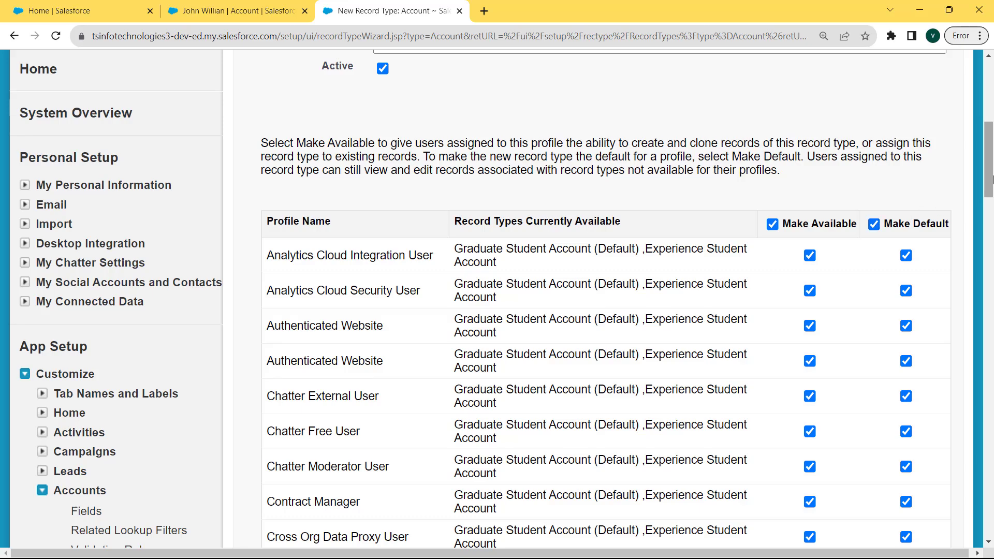
drag(988, 175, 988, 378)
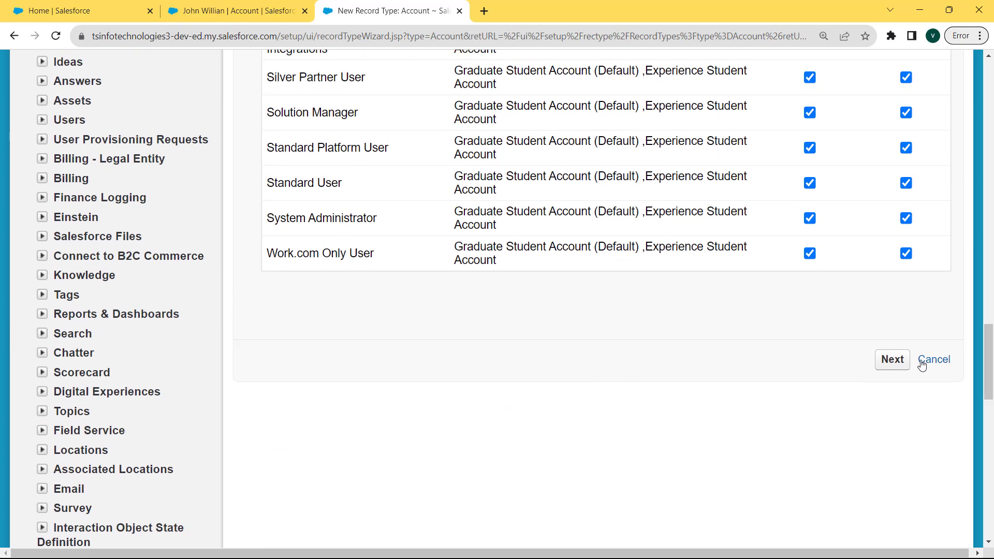
click(889, 364)
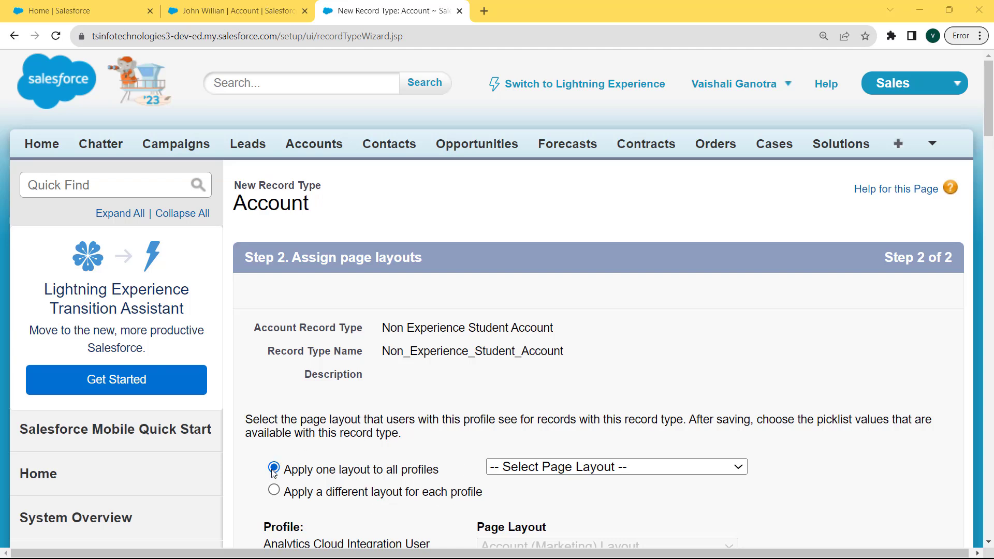
Apply Account Layout to all profiles for the Non Experience Student Account record type and save it.
click(674, 466)
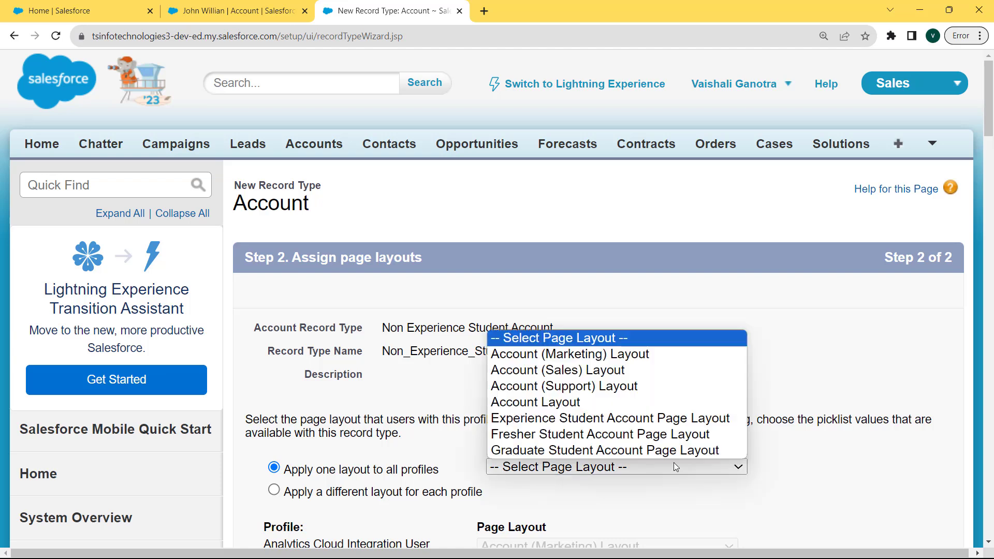
click(621, 402)
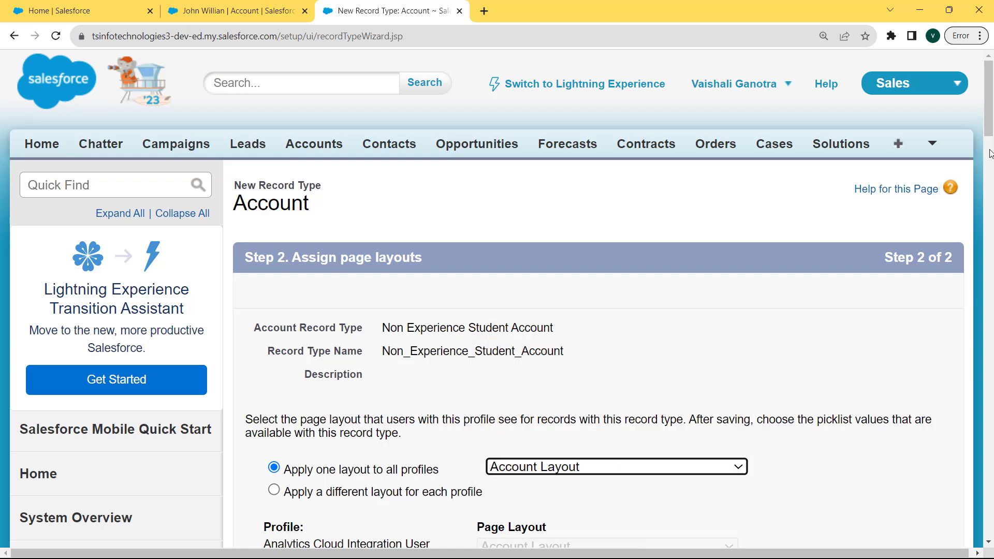
drag(989, 122, 990, 267)
click(893, 419)
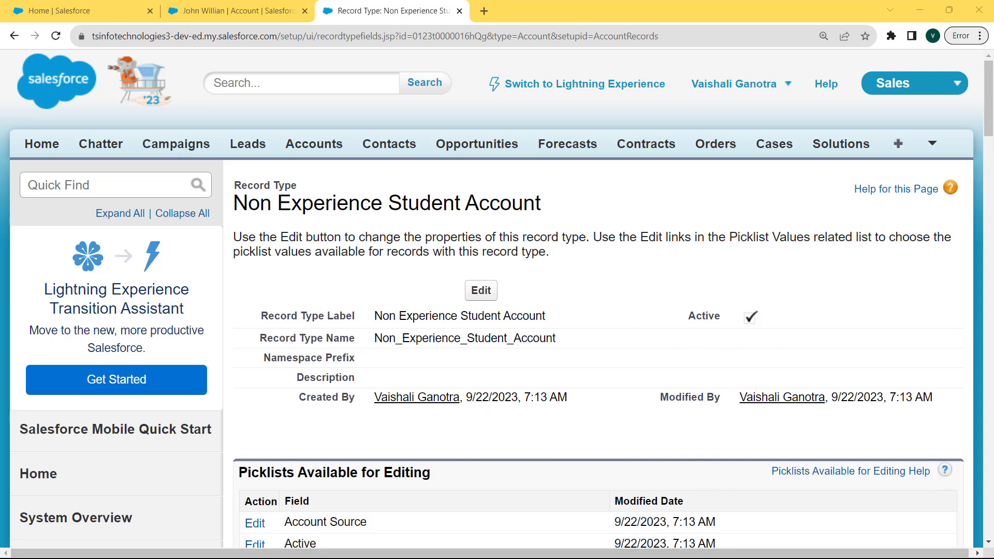
Edit the record type's Industry picklist and remove Media, Not For Profit and Recreation from its selected values.
scroll(983, 274, down, 5)
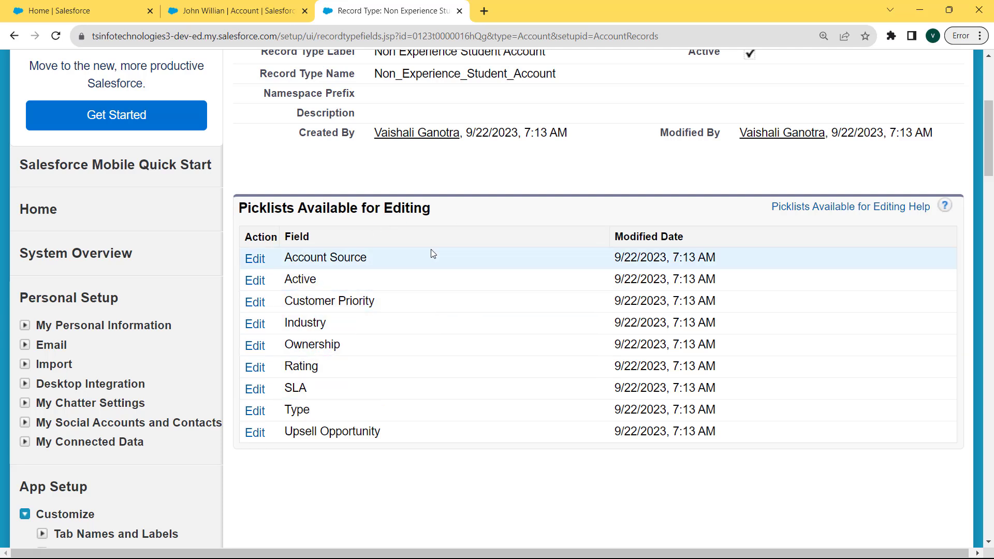
click(258, 327)
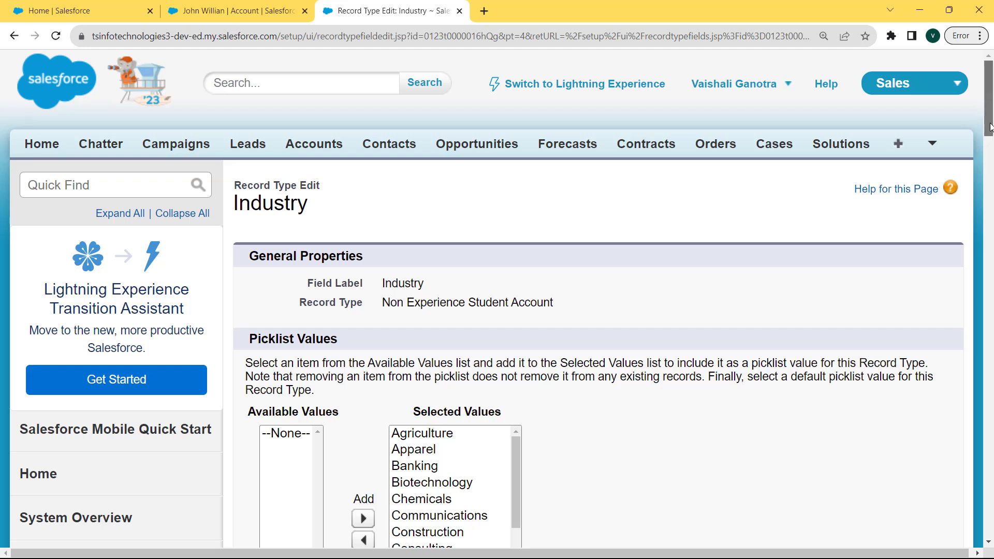
scroll(989, 126, down, 3)
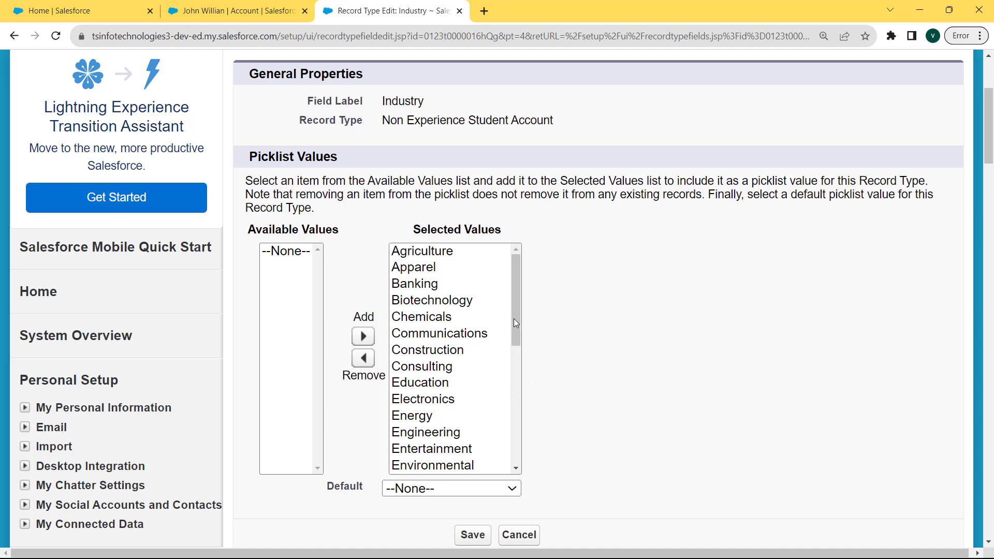
drag(514, 318, 507, 425)
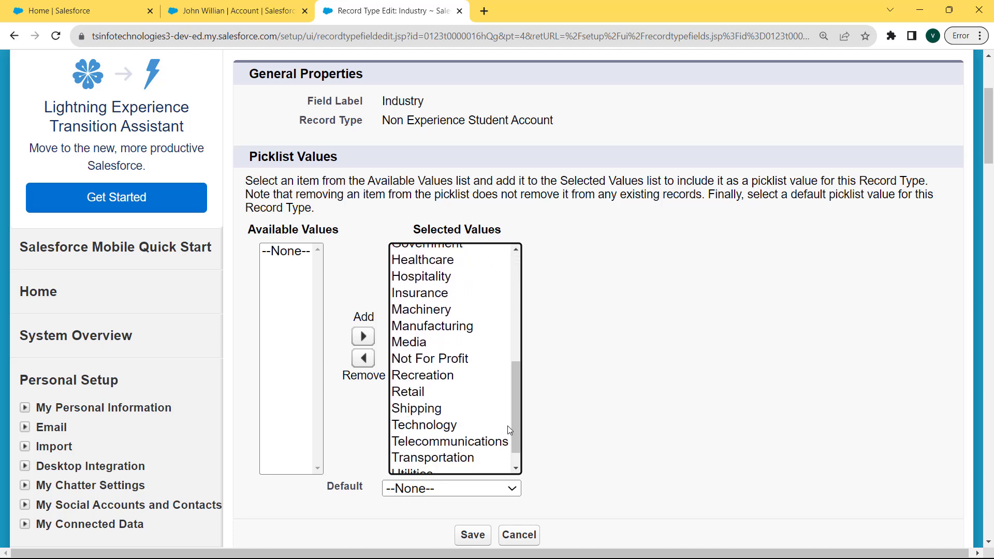
click(394, 346)
click(364, 359)
click(371, 362)
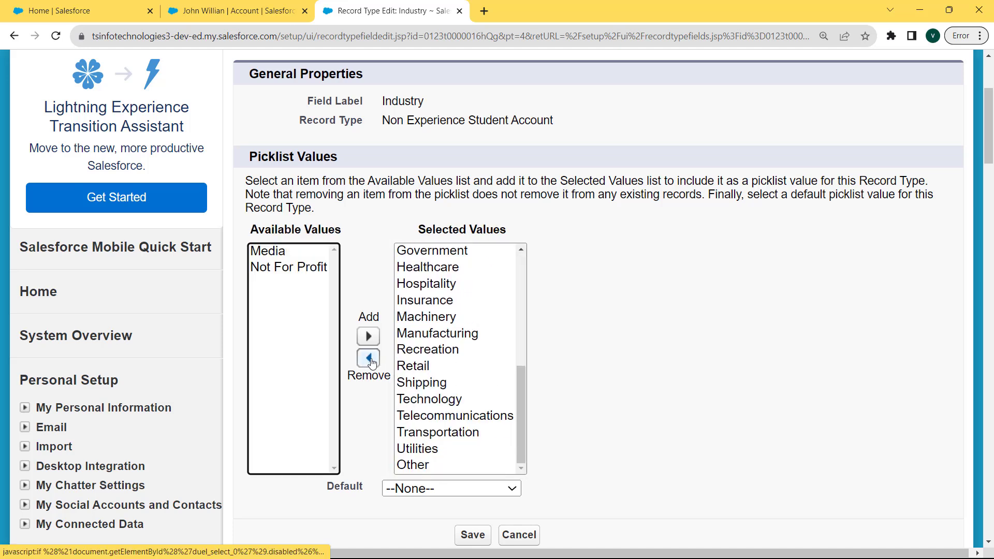
click(368, 358)
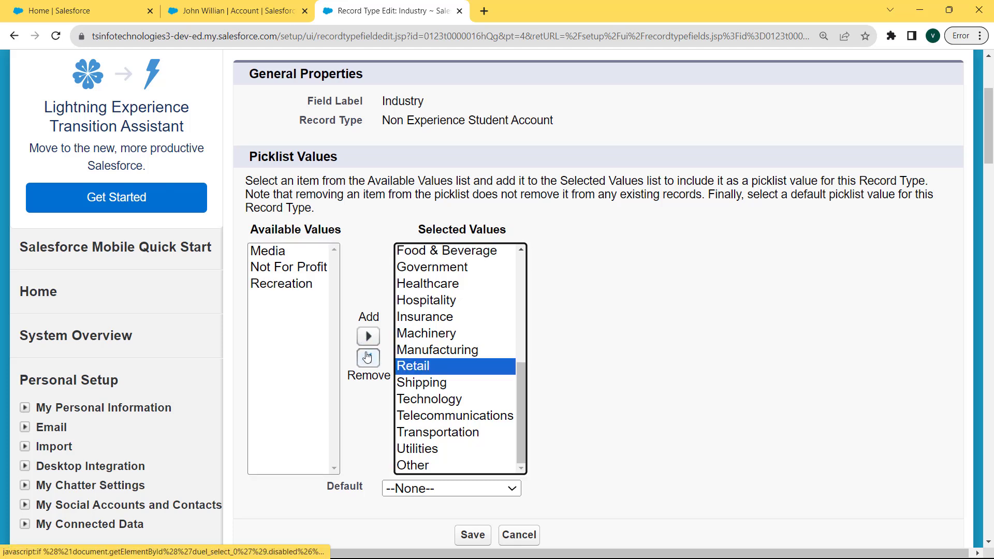
Remove Retail, Shipping and Utilities from the selected Industry values and save the picklist.
click(367, 357)
click(421, 382)
click(368, 358)
click(417, 446)
click(368, 358)
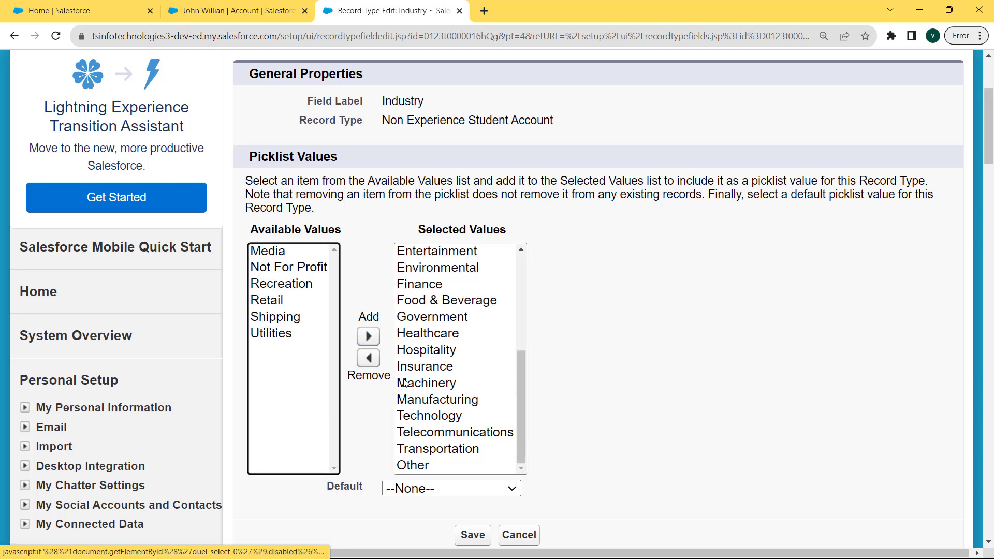
click(469, 536)
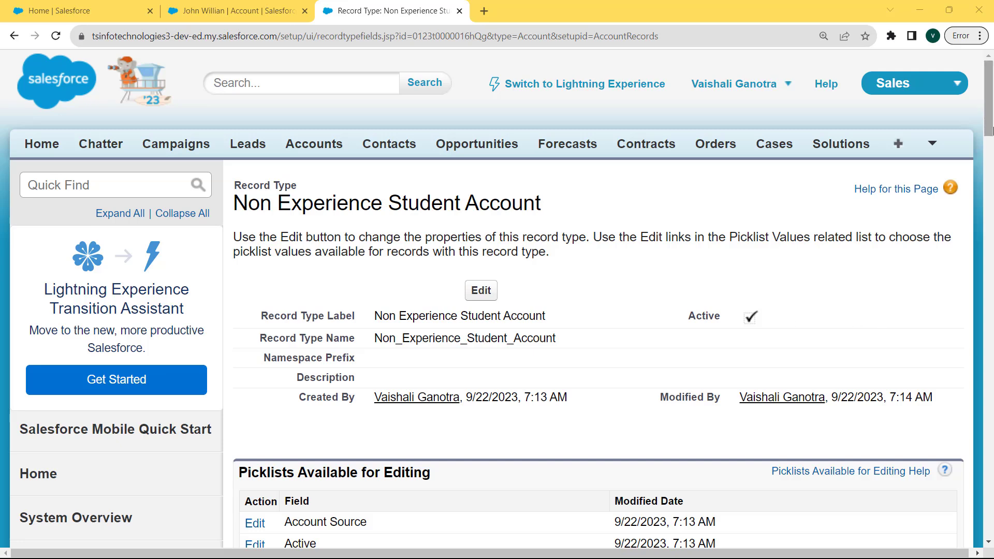
scroll(559, 274, down, 5)
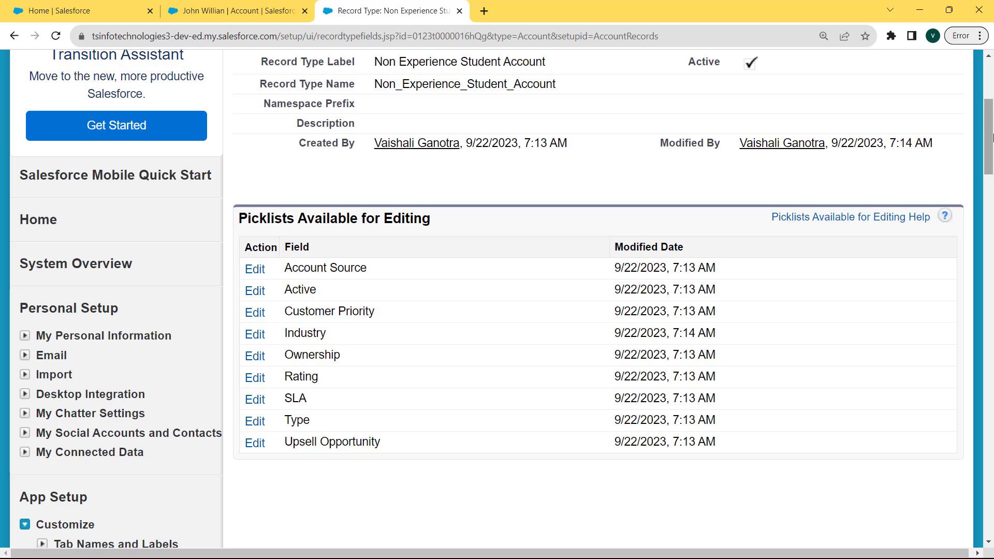
scroll(844, 182, up, 5)
click(111, 186)
text(acc)
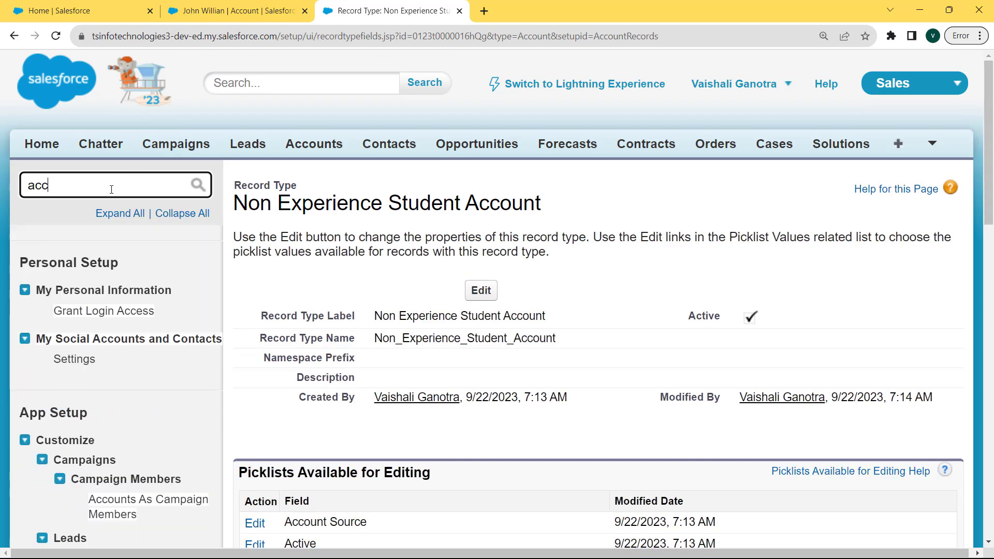
text(oumnt)
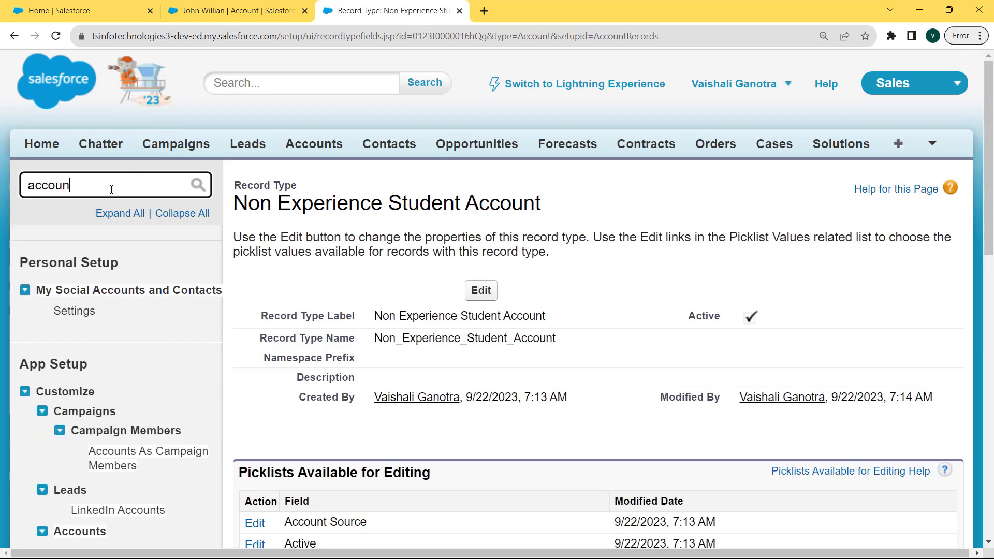
Start a new account with the Non Experience Student Account record type and continue to its entry form.
click(315, 141)
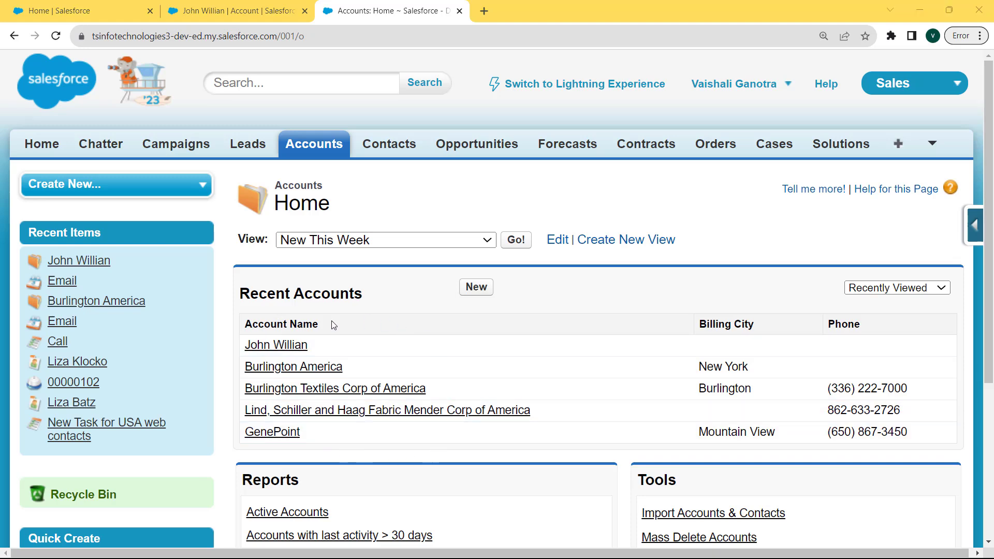
click(473, 288)
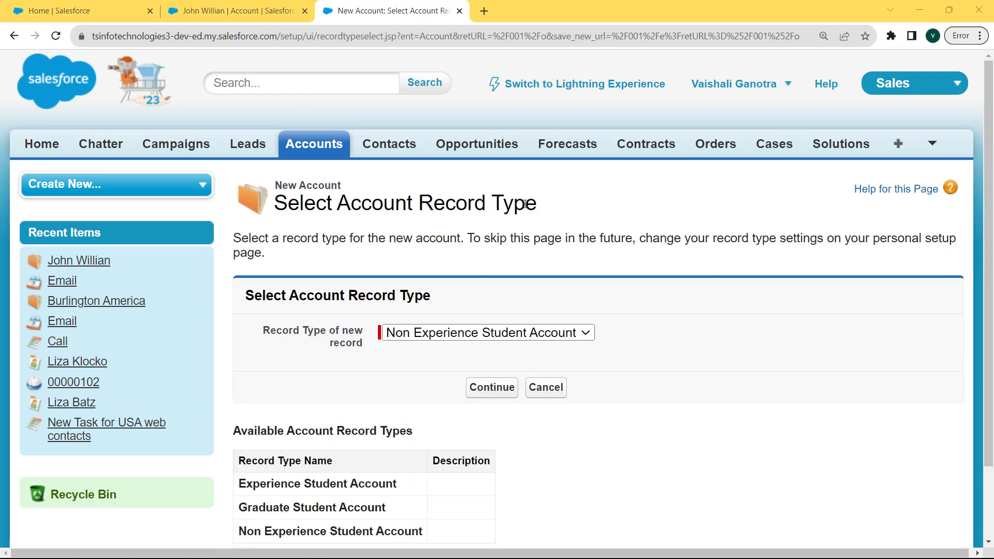
click(502, 336)
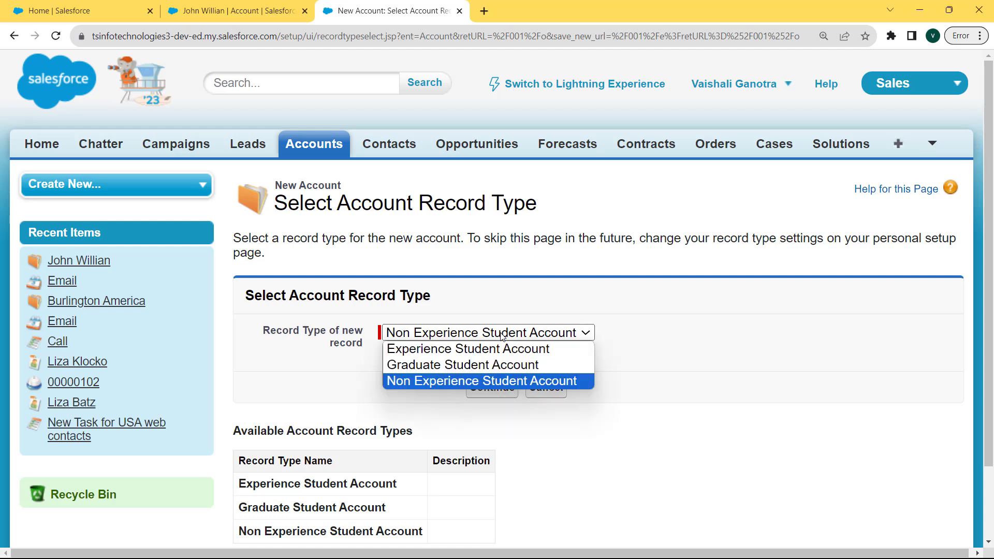
click(499, 382)
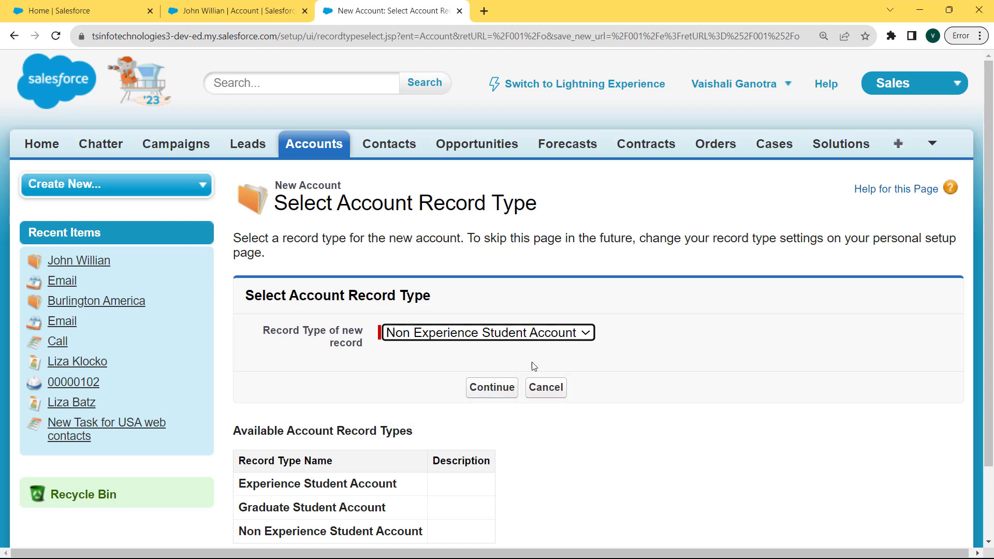
click(497, 386)
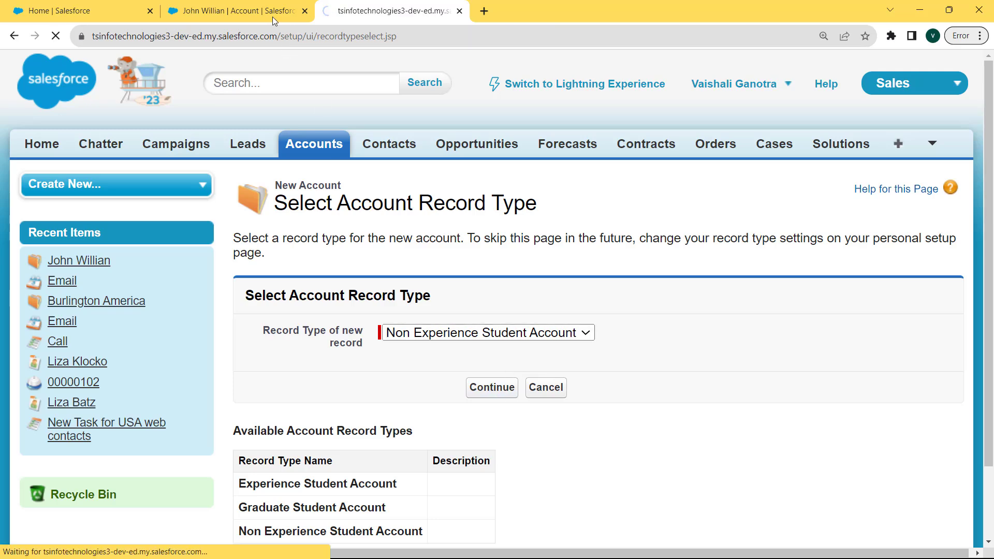
Examine the Industry values offered on the new account form.
drag(991, 181, 992, 305)
scroll(898, 238, up, 8)
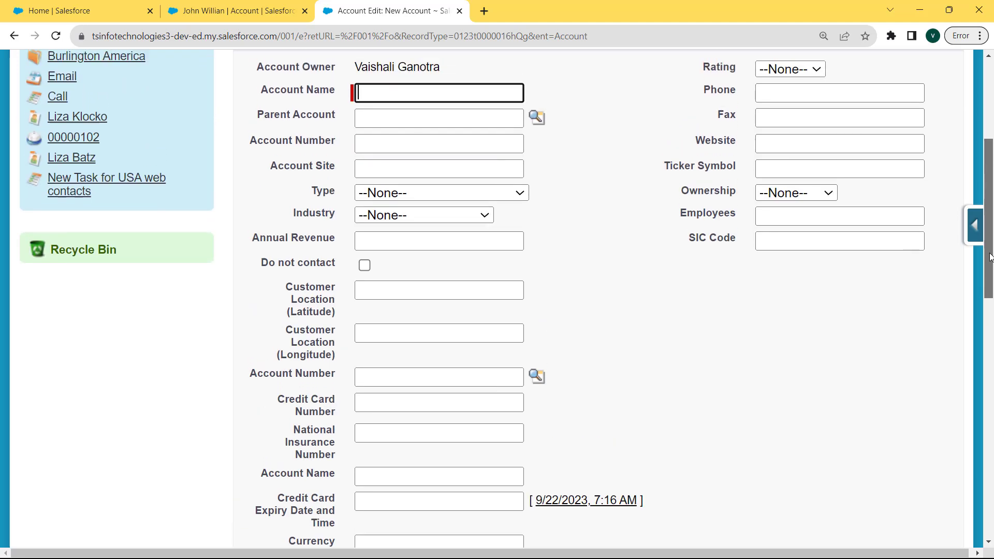
click(483, 284)
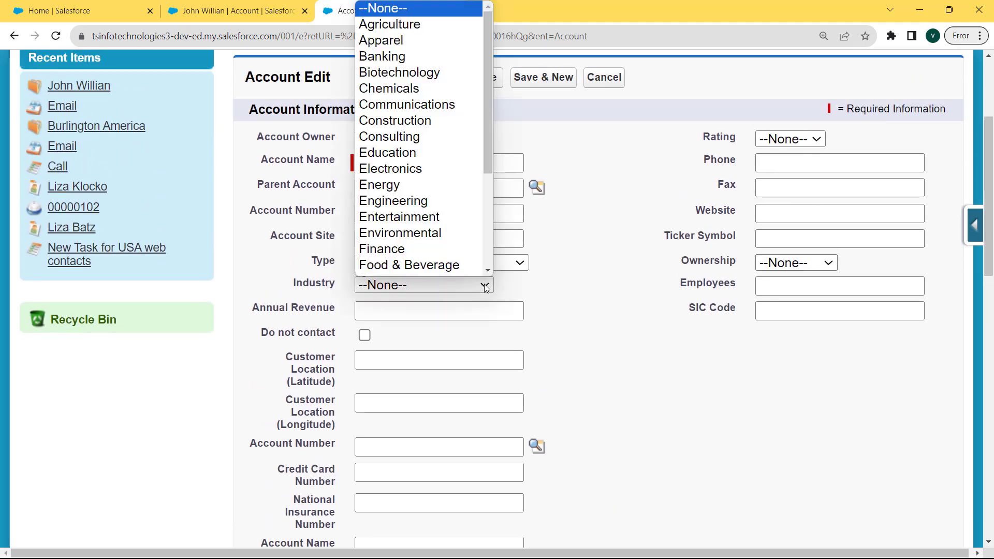
click(487, 286)
click(487, 287)
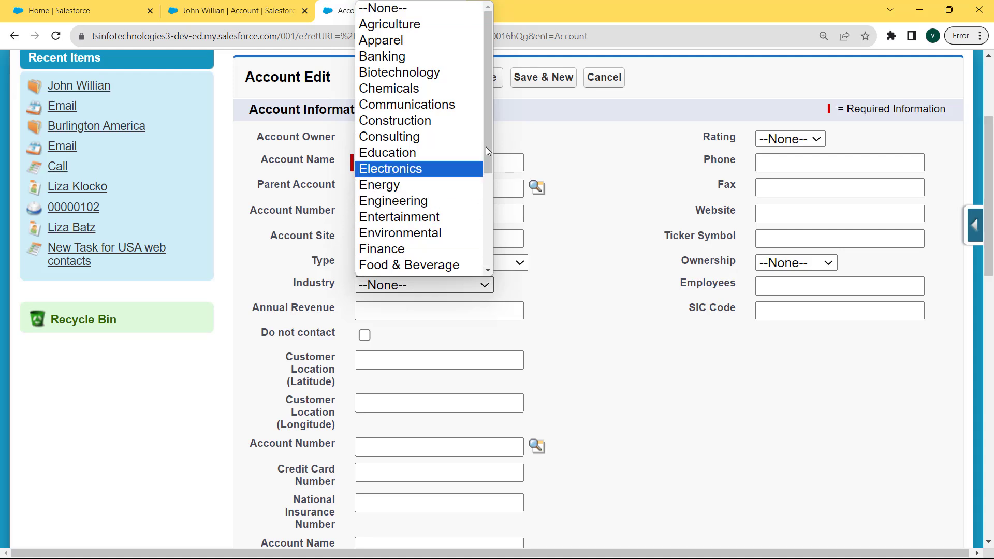
drag(485, 146, 488, 110)
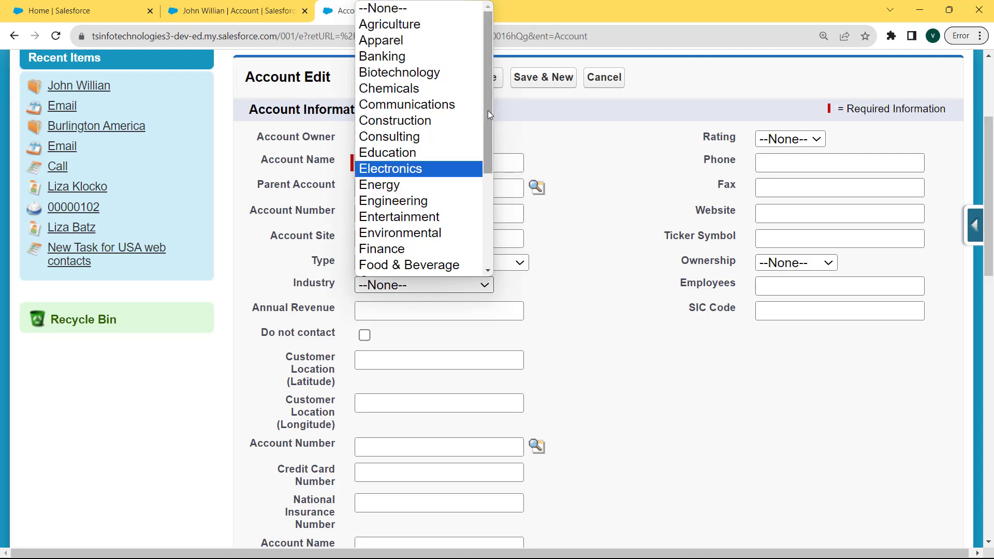
mouse_move(486, 157)
mouse_down()
mouse_move(486, 259)
mouse_move(481, 143)
mouse_up()
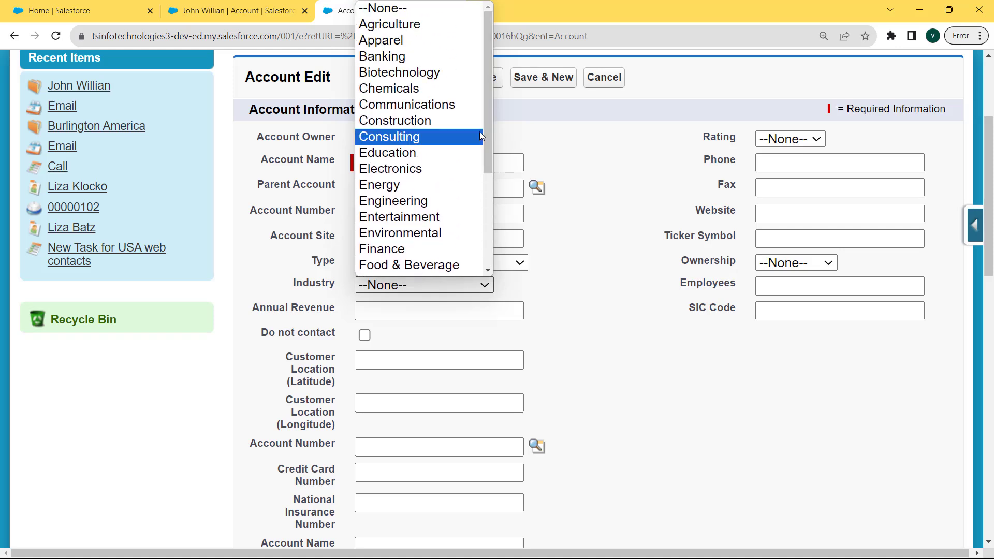
Go to Setup, search for "Account" and open the Page Layouts page for Accounts.
click(274, 36)
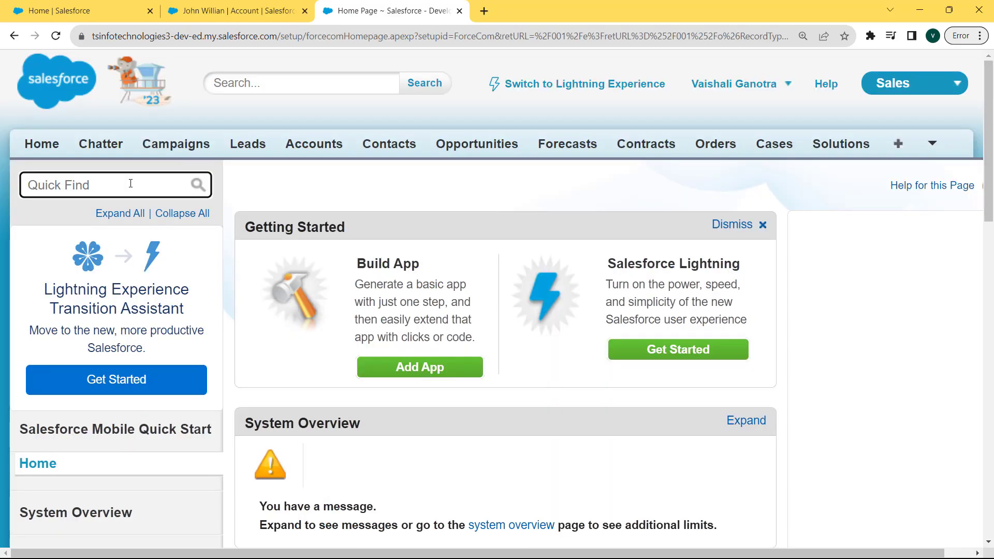
text(Account)
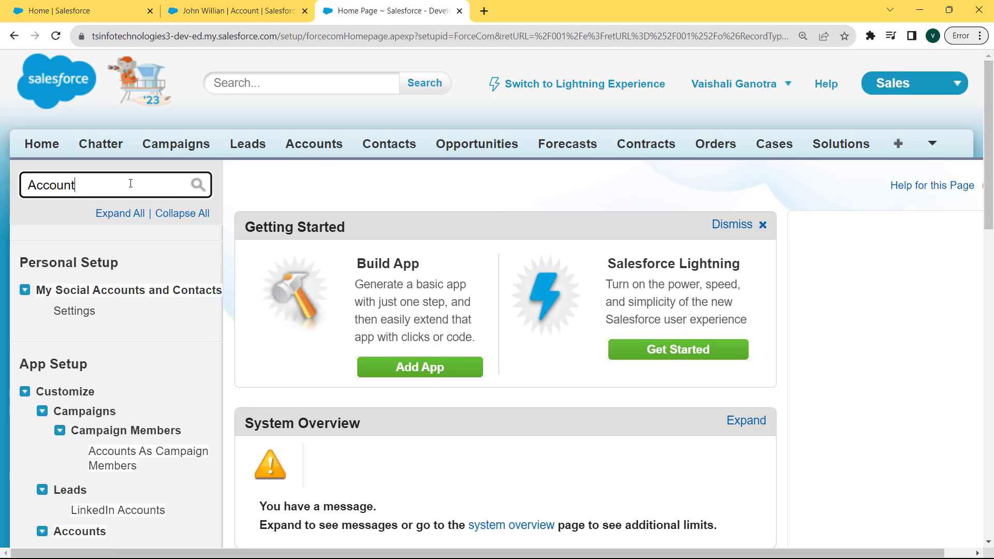
drag(990, 117, 991, 238)
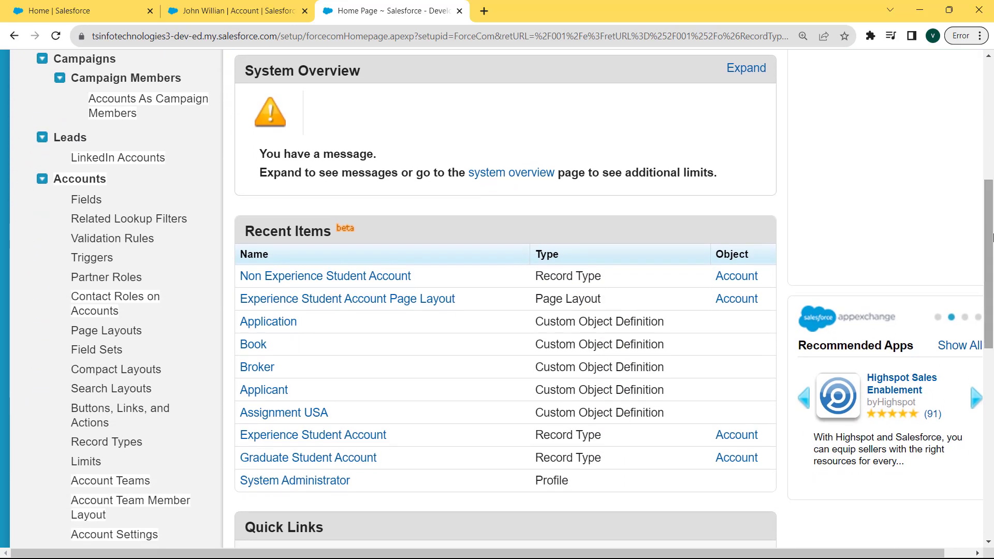
click(114, 335)
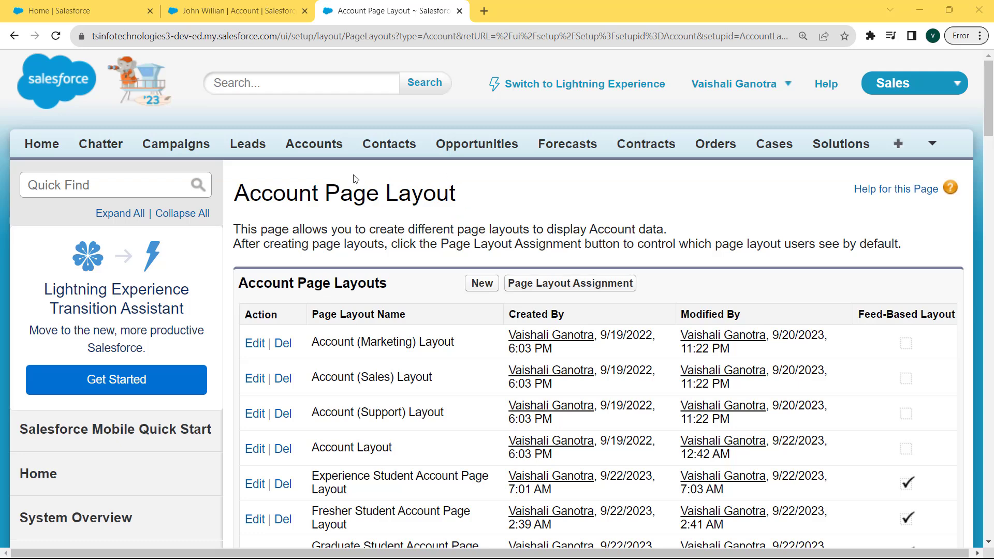
Create a feed-based page layout named Non Experience Student Account Page Layout, cloned from Account Layout, and save it.
click(482, 283)
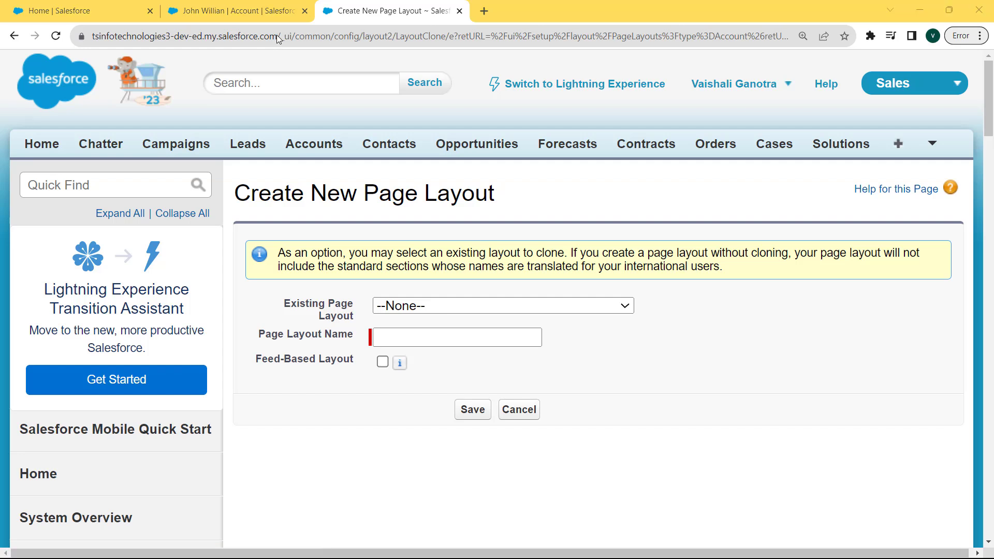
click(464, 307)
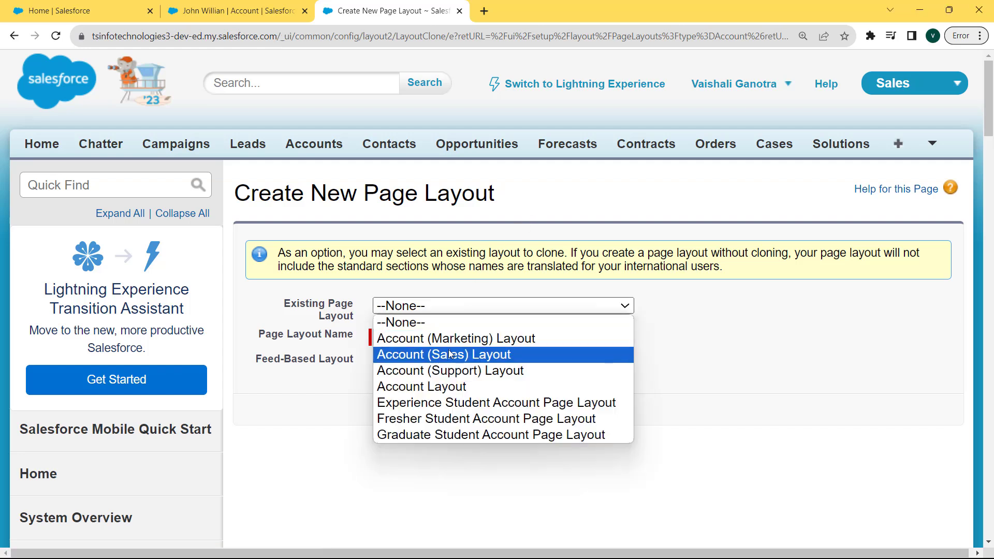
click(455, 384)
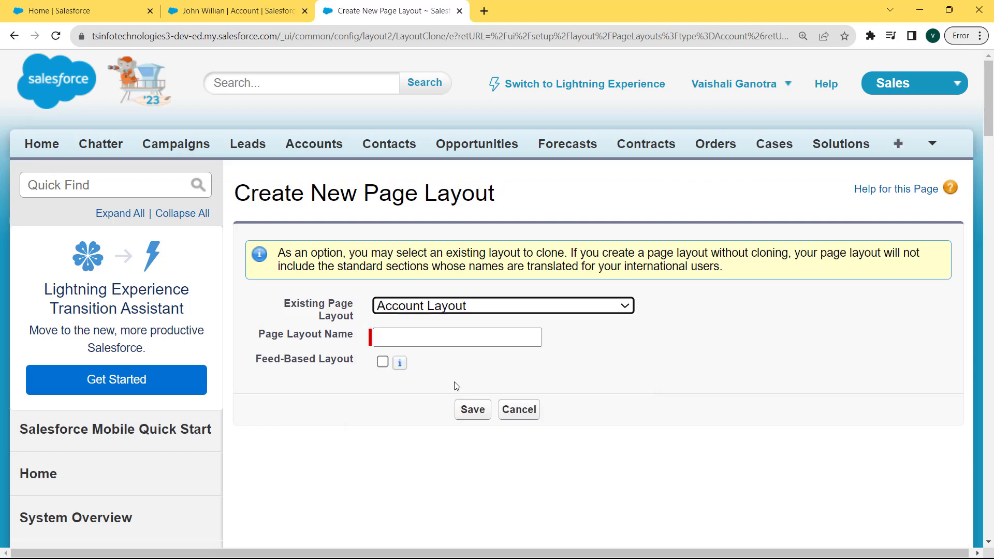
click(398, 337)
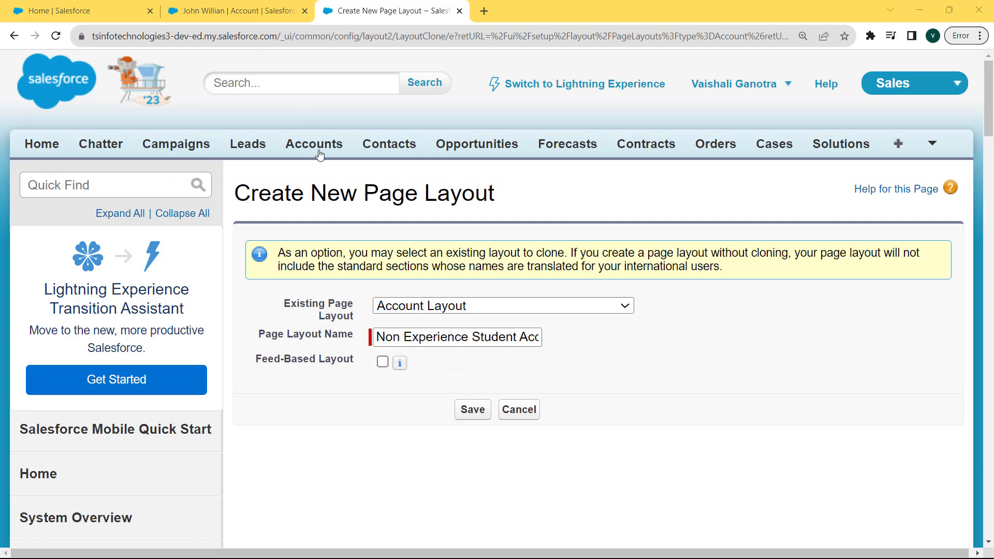
drag(377, 337, 551, 335)
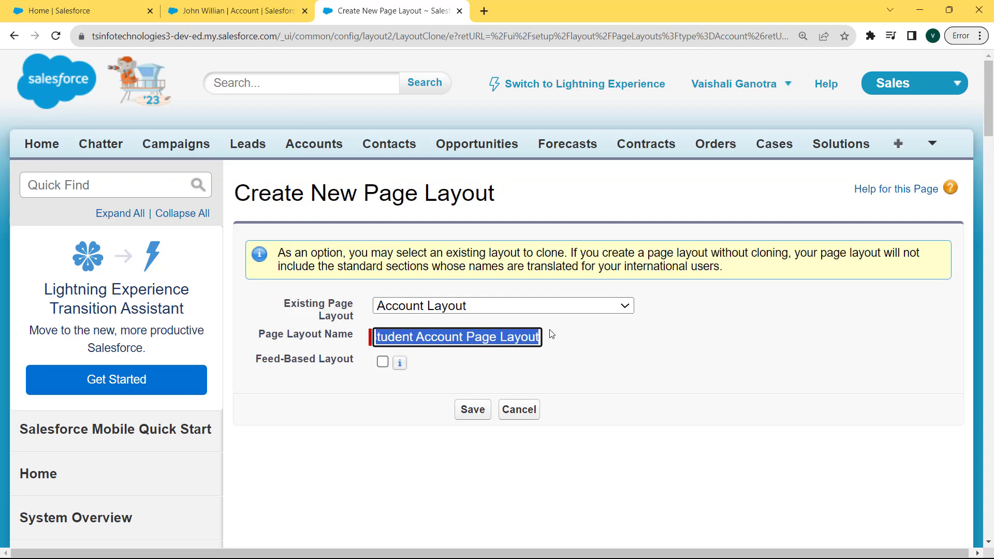
click(383, 362)
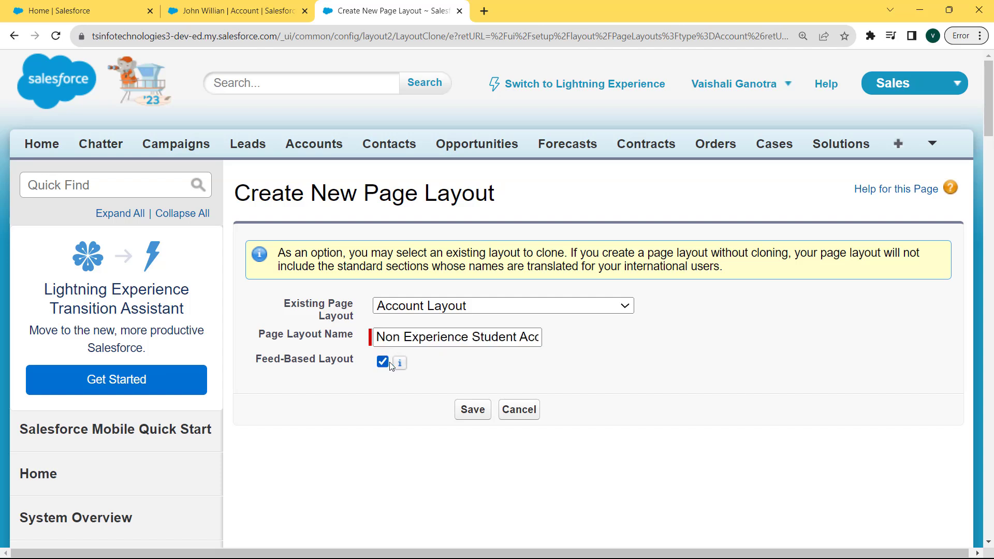
click(472, 410)
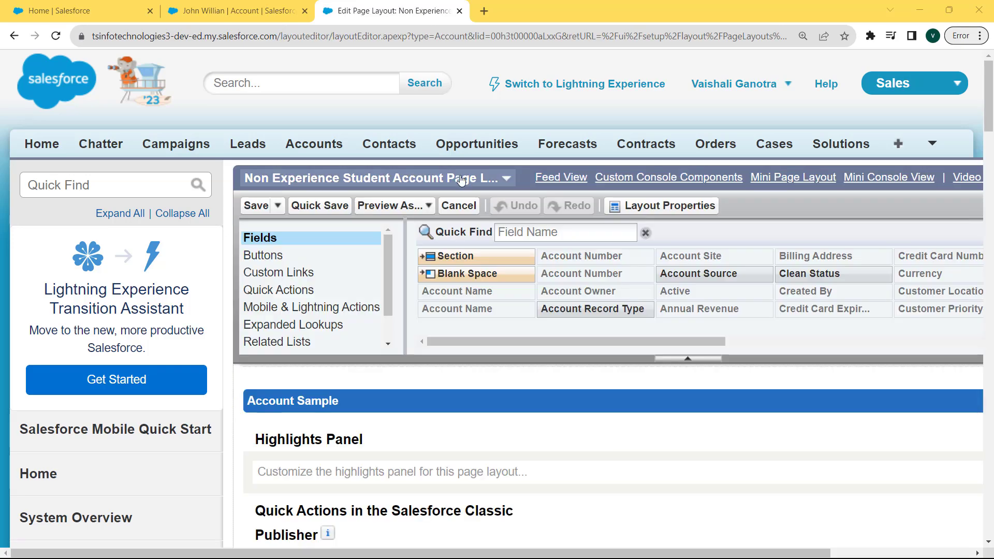
Delete the Description Information section from the Non Experience Student Account Page Layout and accept the warning.
drag(989, 122, 992, 271)
drag(992, 273, 992, 307)
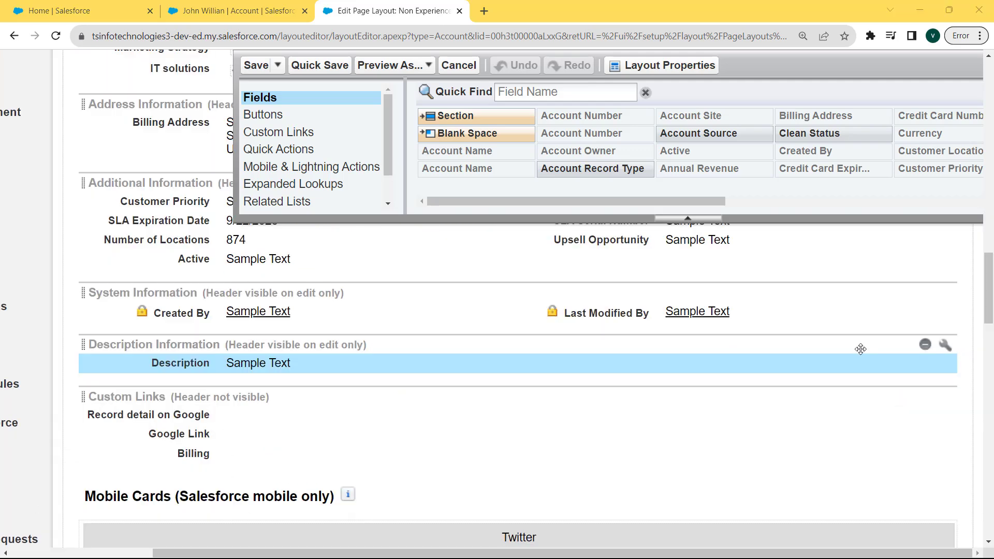
click(927, 348)
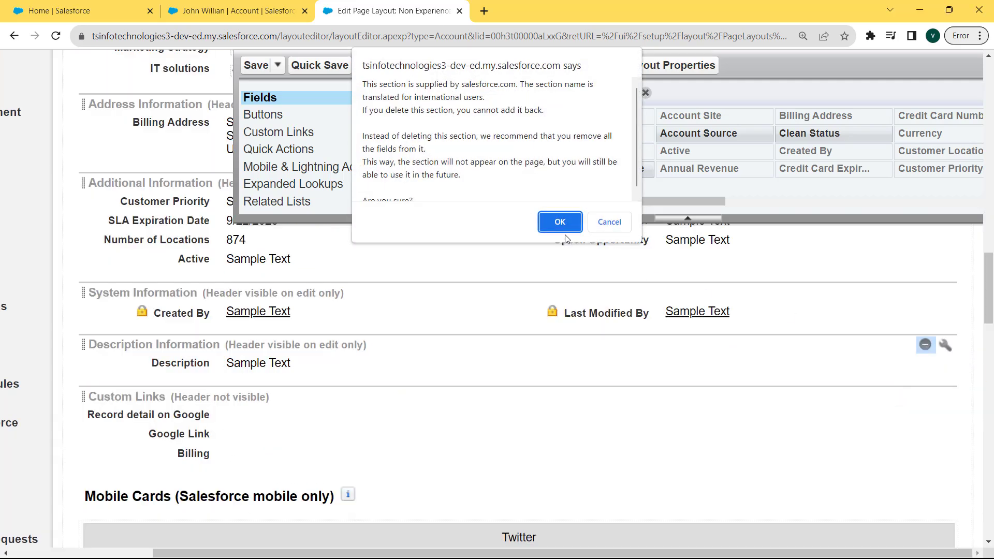
click(559, 220)
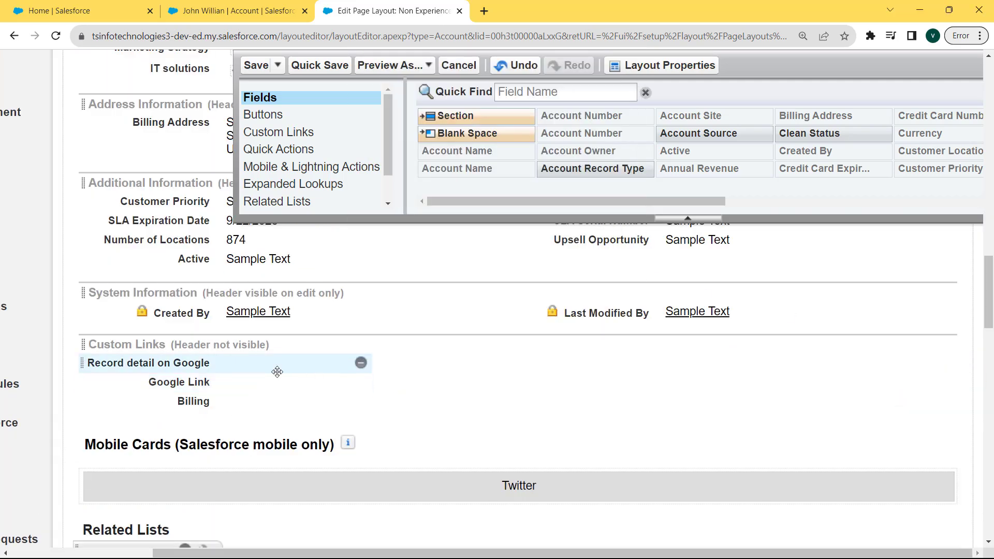
Remove the Record detail on Google, Google Link and Billing links from the Custom Links section and save the page layout.
click(361, 364)
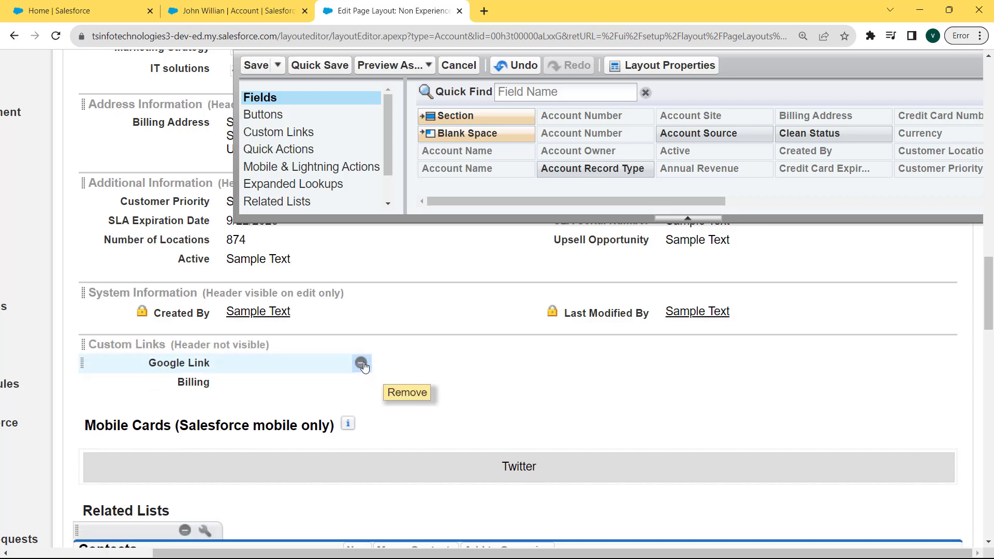
click(361, 363)
click(361, 364)
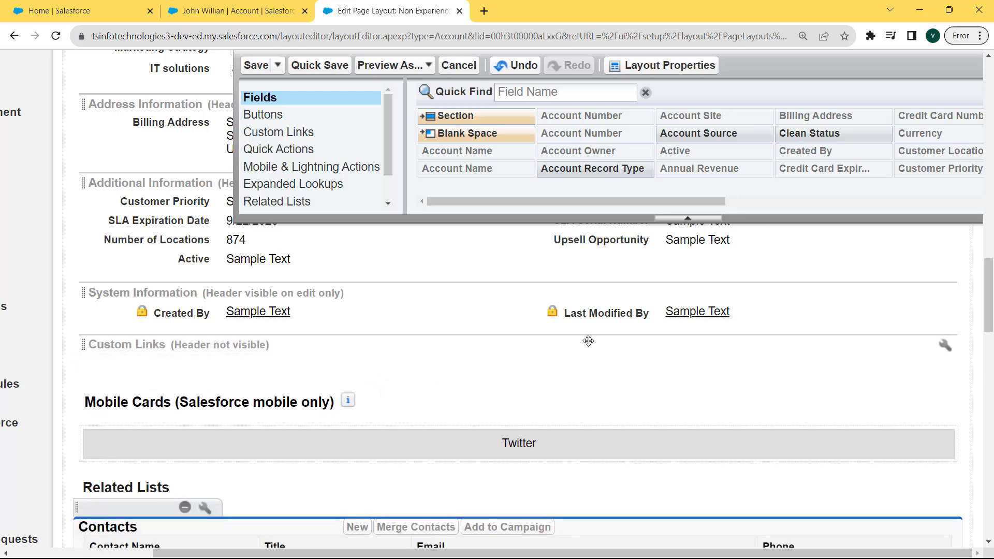
click(256, 65)
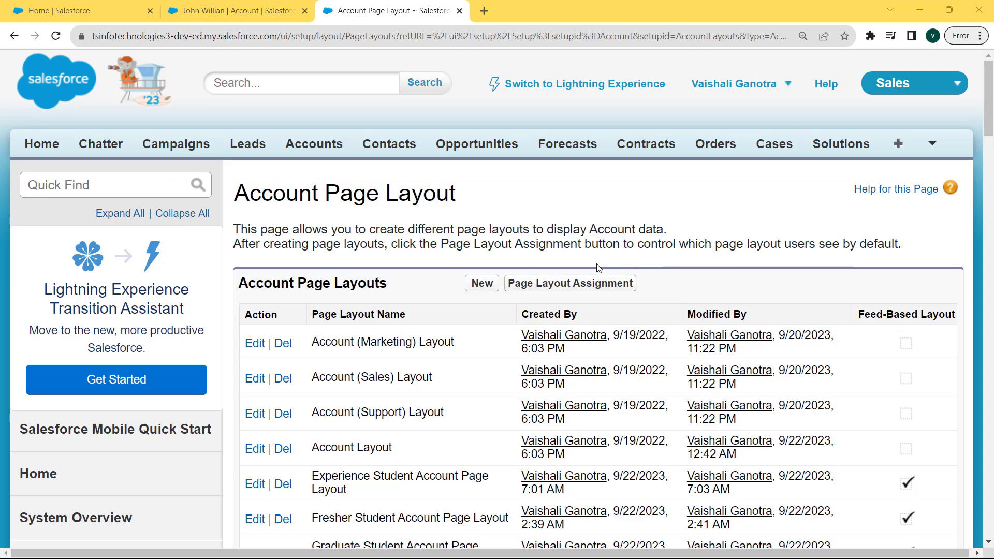
Assign the Non Experience Student Account Page Layout to the Non Experience Student Account record type for all profiles and save the assignment.
click(545, 290)
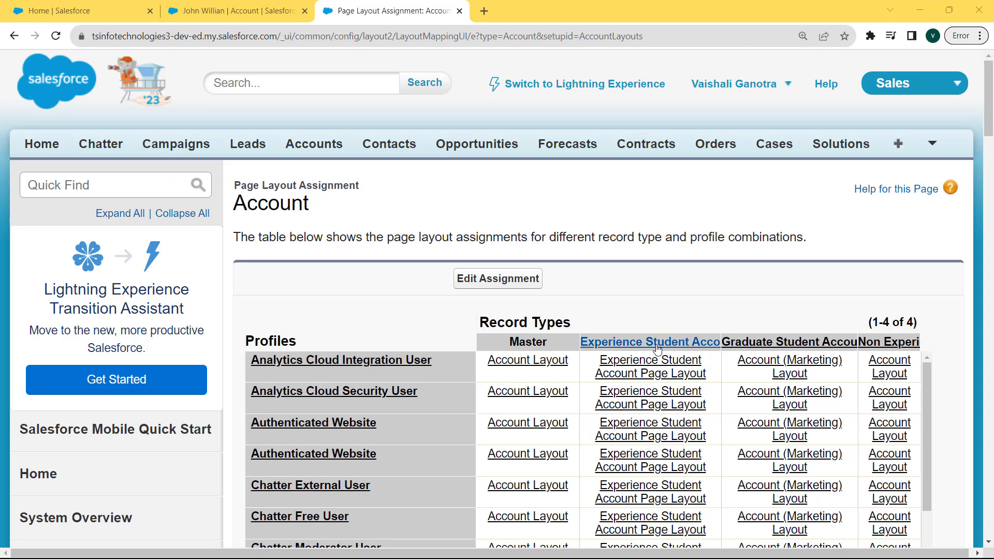
click(485, 283)
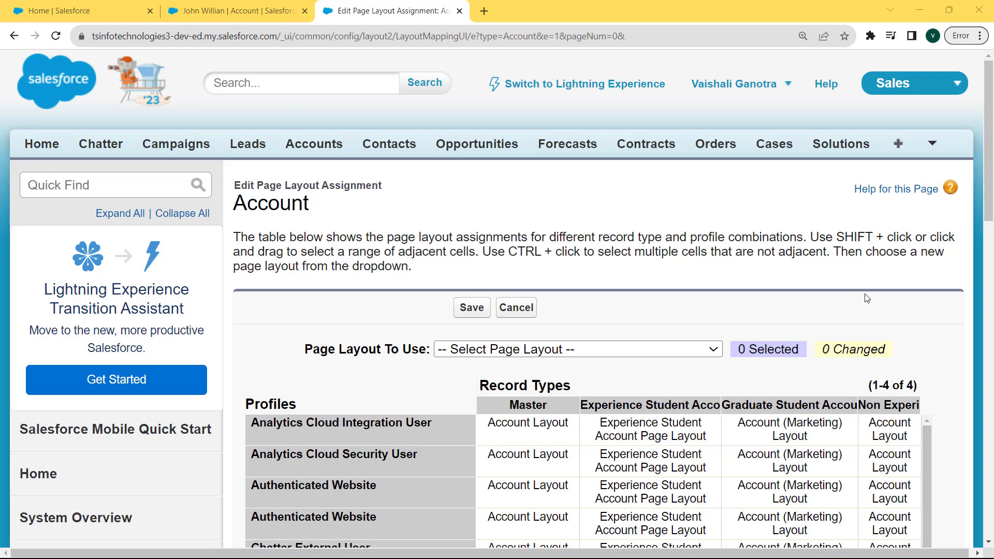
click(897, 409)
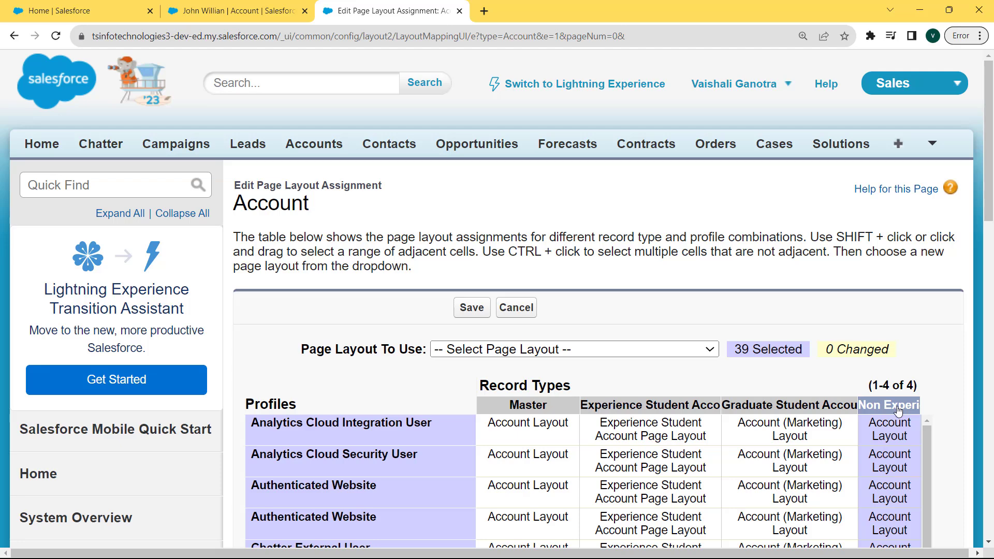
click(680, 349)
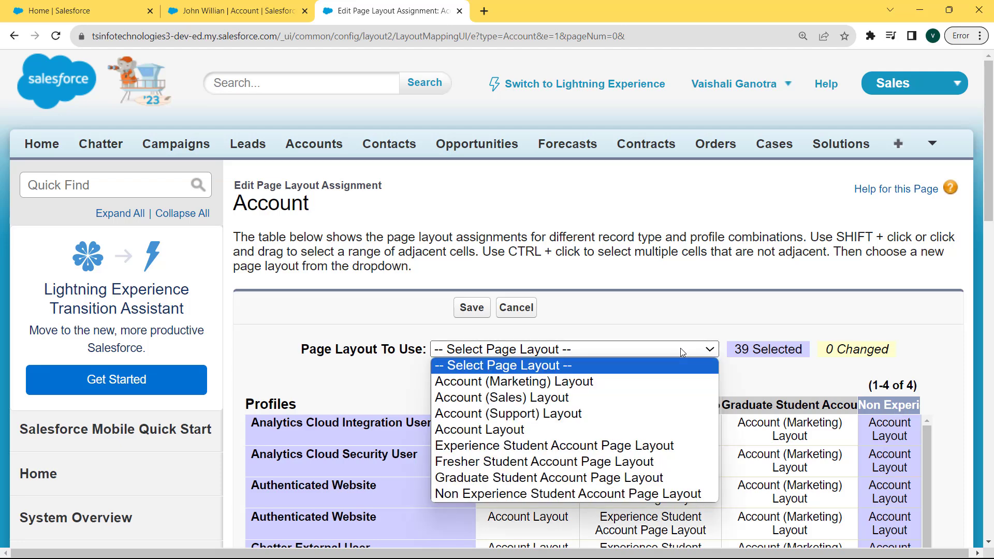
click(603, 494)
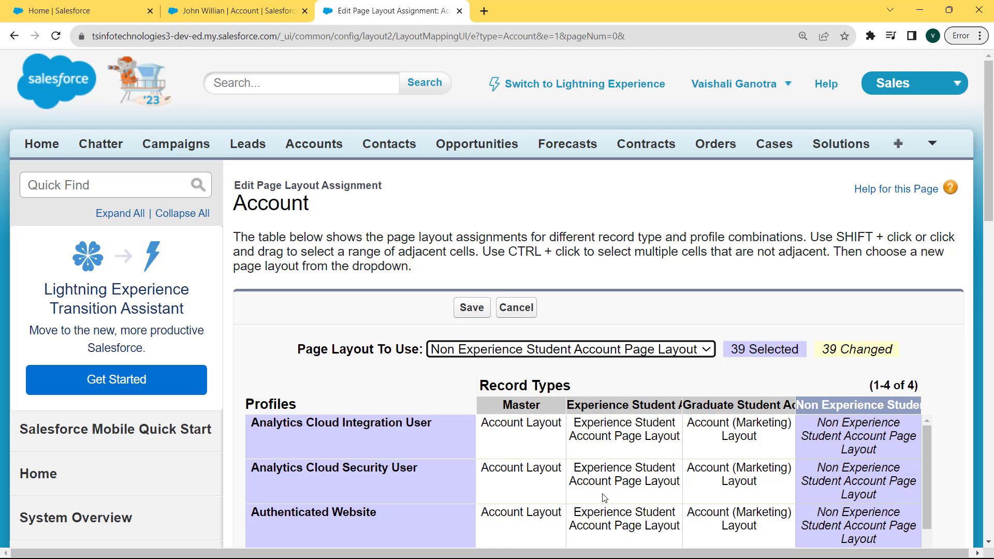
click(468, 308)
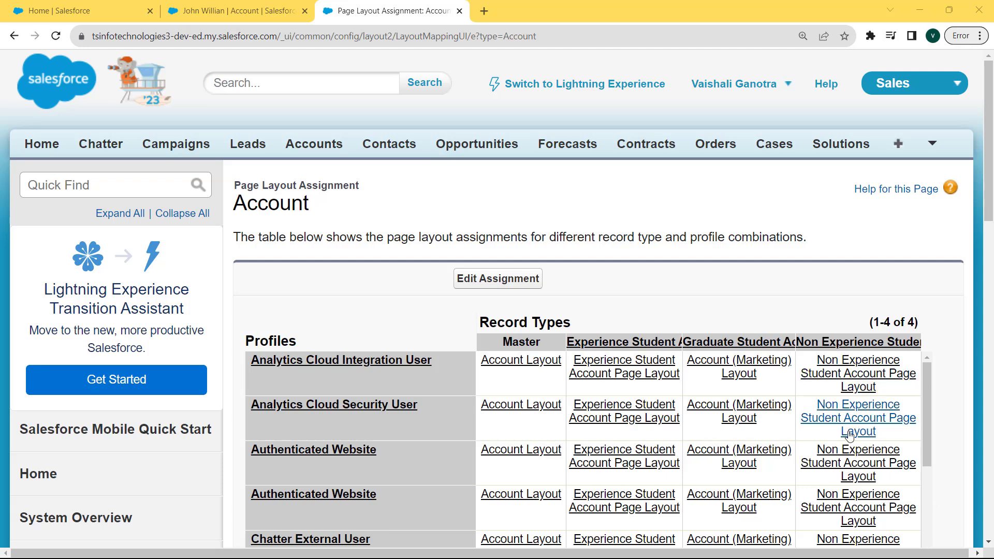
Start a new account with the Non Experience Student Account record type and examine the sections on its form.
click(322, 146)
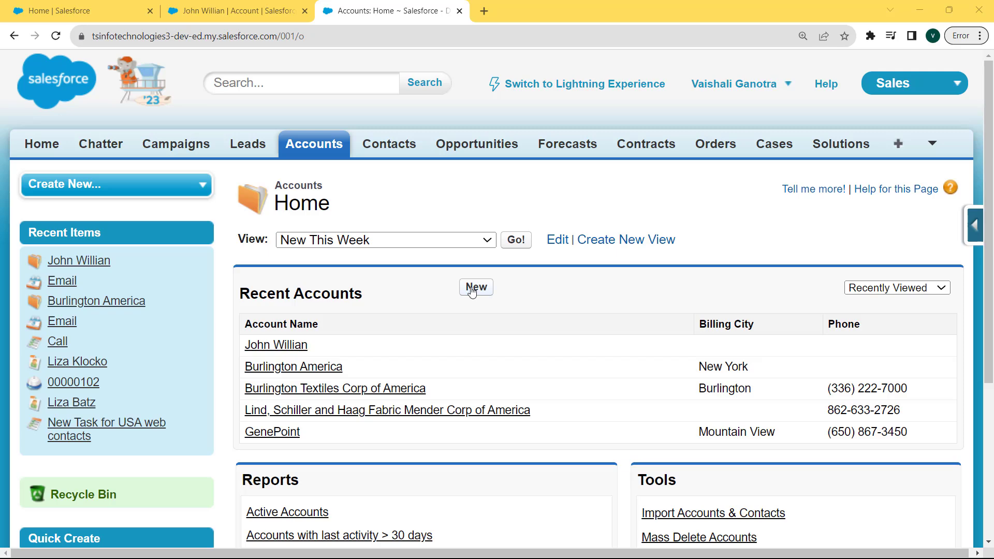
click(472, 288)
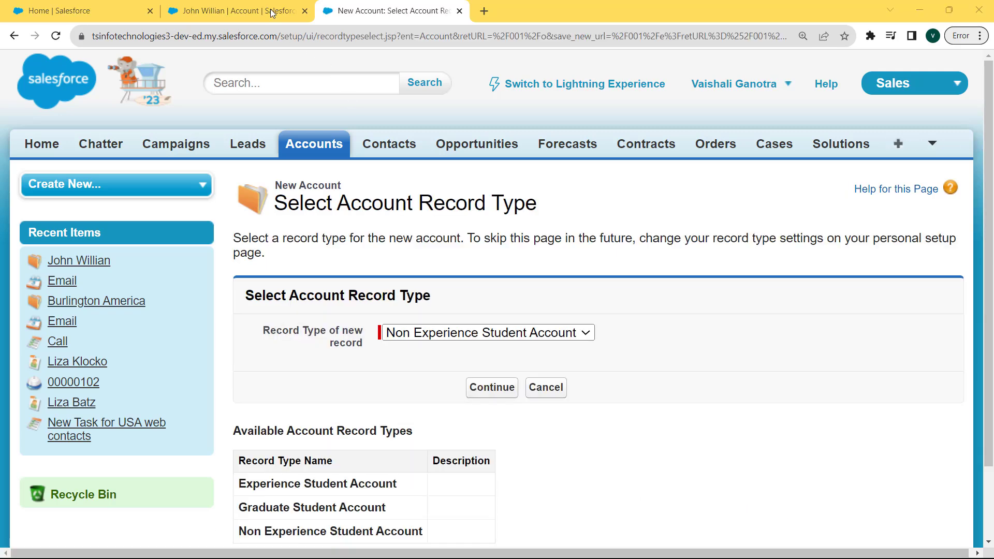
click(519, 341)
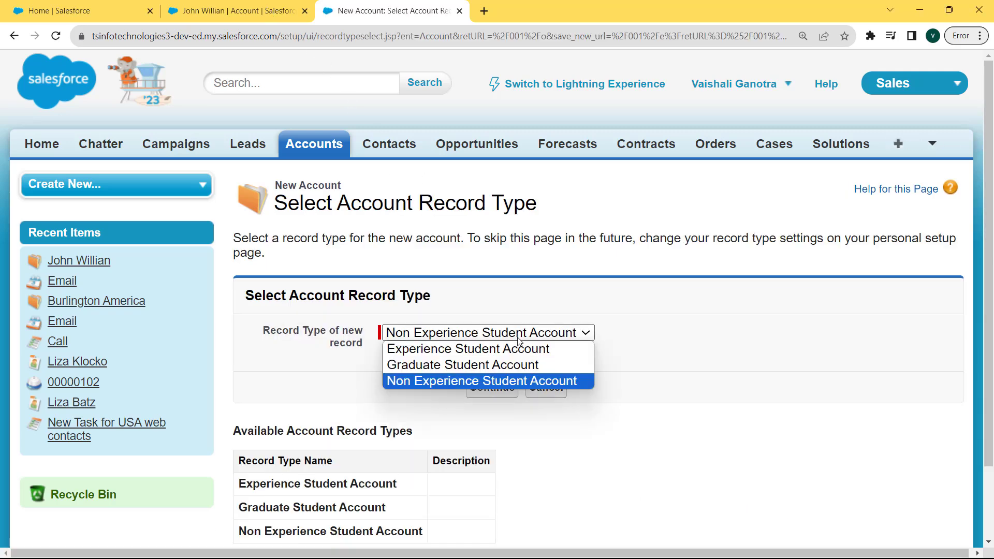
click(508, 381)
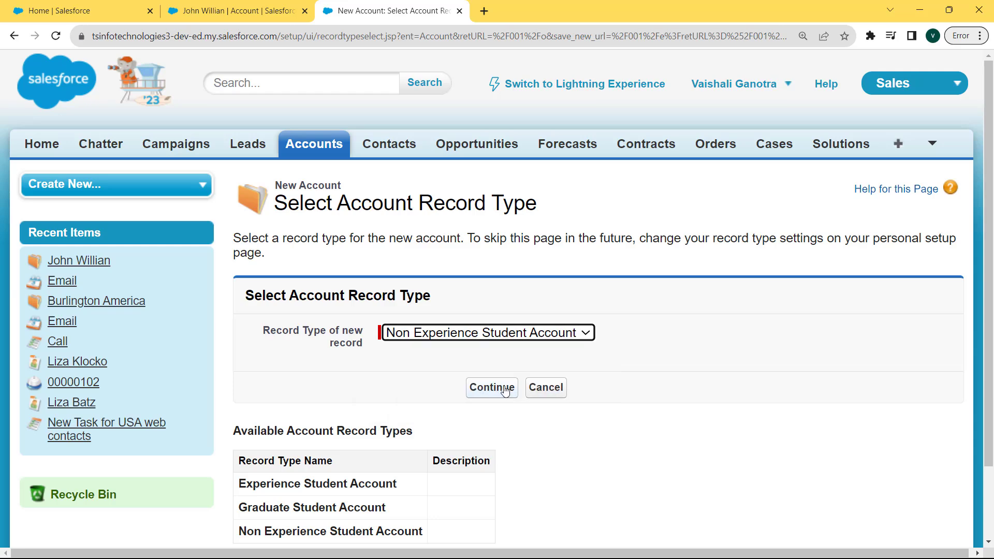
click(505, 389)
scroll(333, 123, down, 15)
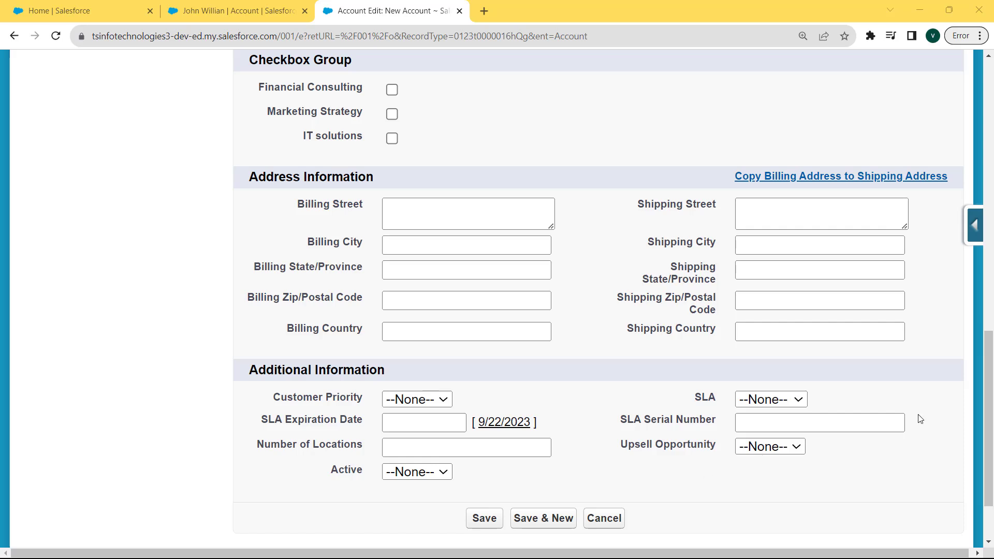
drag(990, 401, 991, 409)
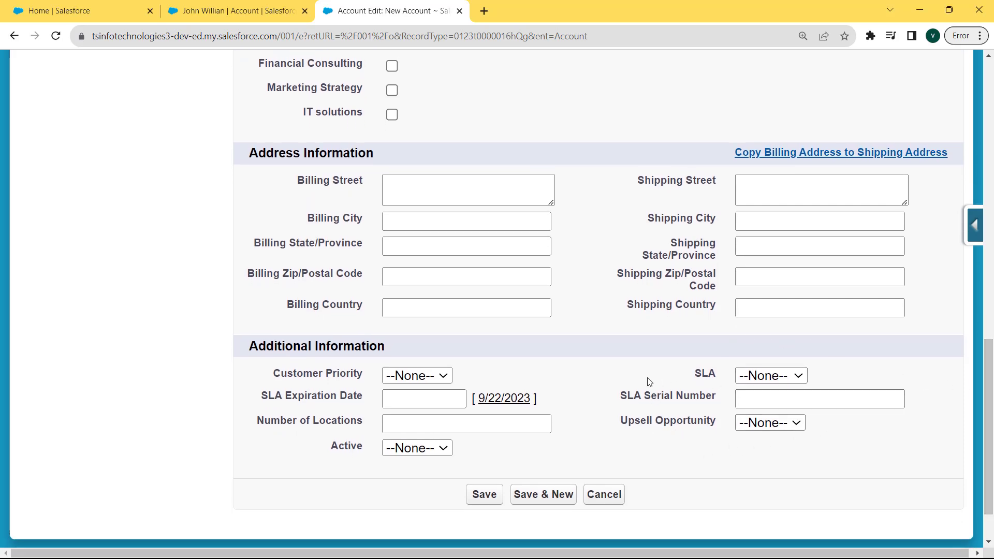
drag(990, 398, 989, 373)
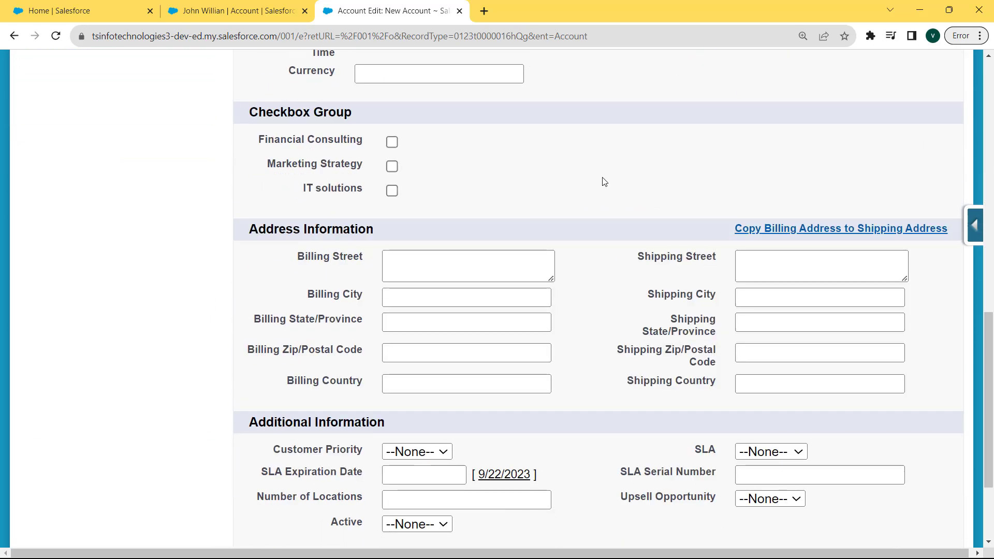